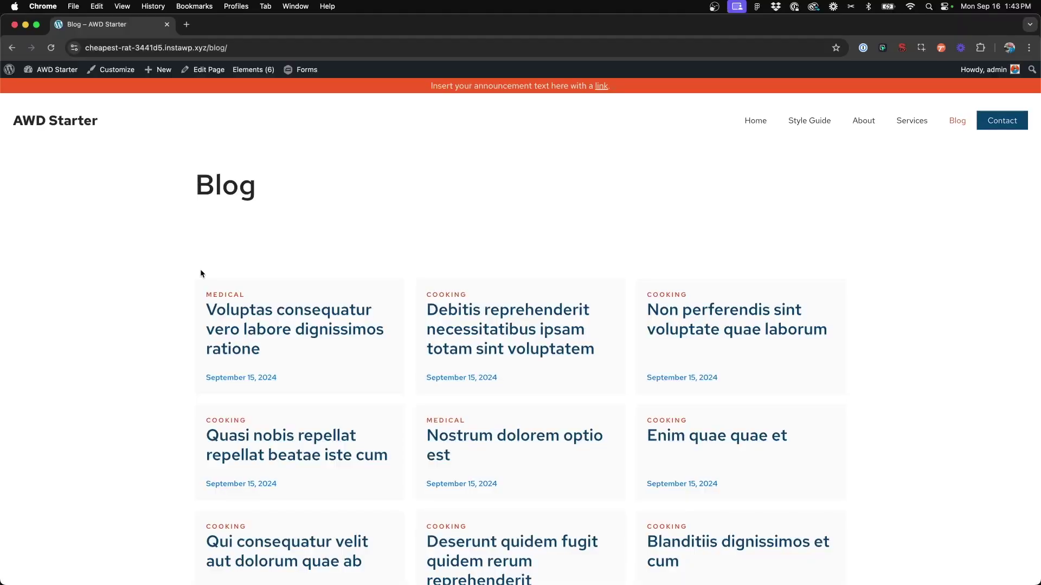
# Look over the grid of post cards on the live Blog page.
pyautogui.scroll(-1, 208, 237)
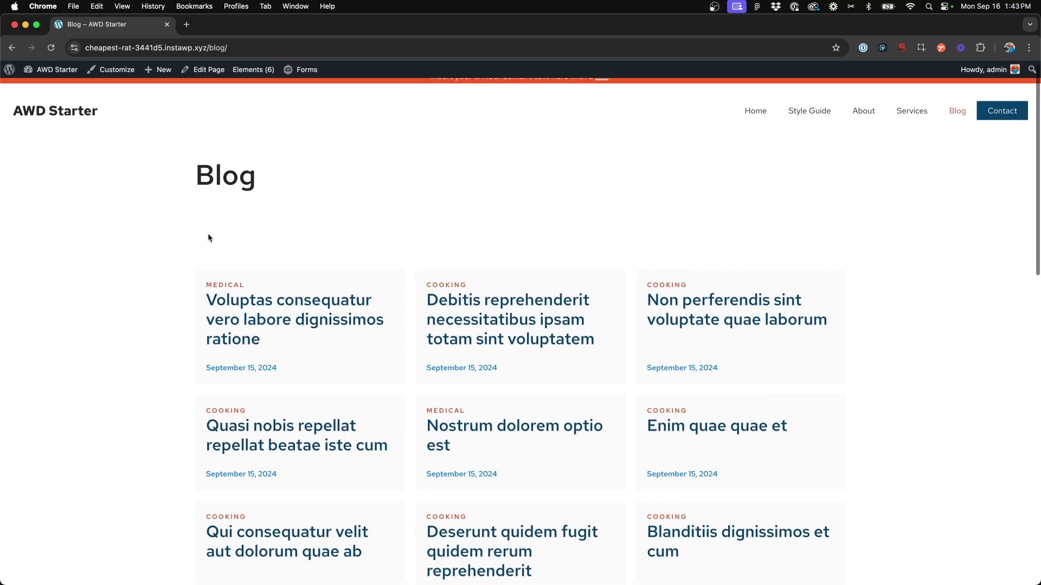
pyautogui.scroll(-1, 208, 237)
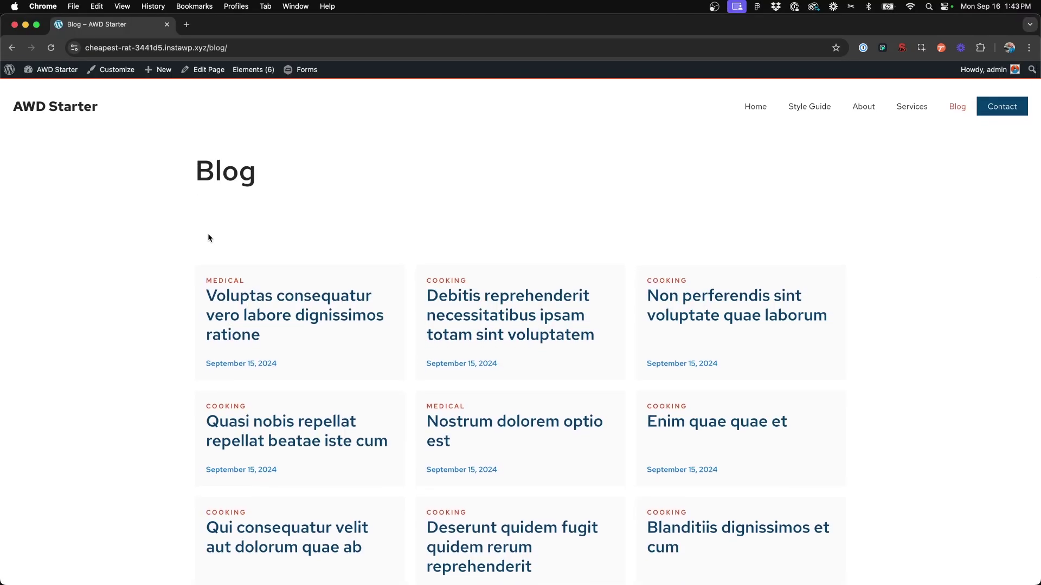
pyautogui.scroll(-3, 208, 238)
pyautogui.scroll(-5, 319, 401)
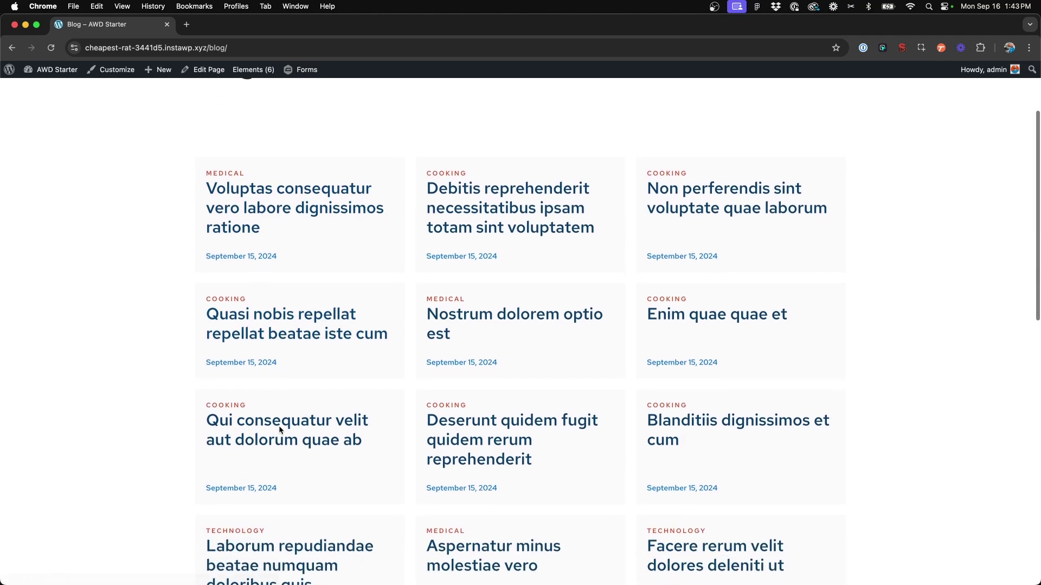
pyautogui.scroll(5, 256, 376)
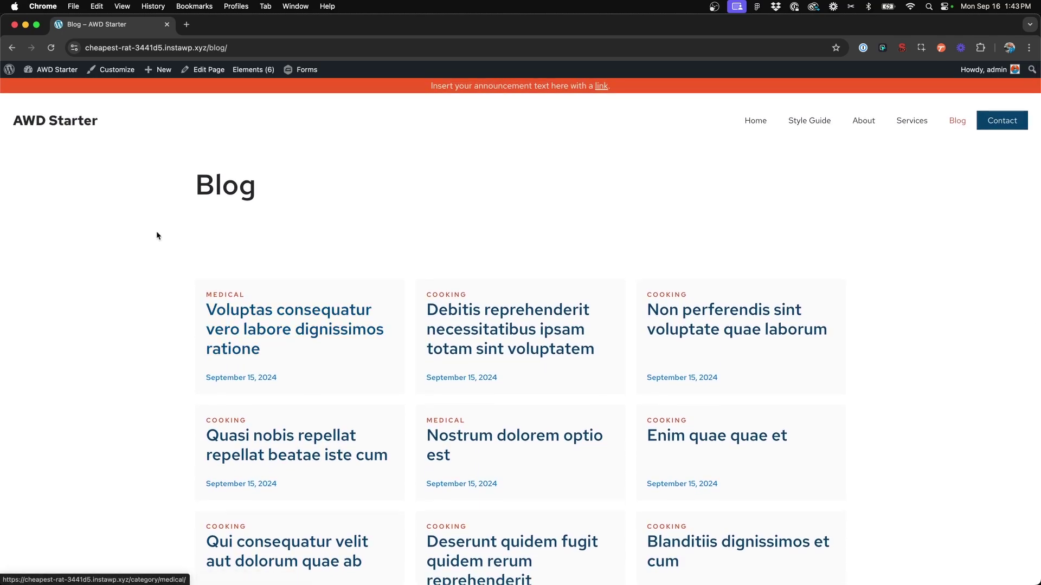
# Open the Blog page for editing in a new tab and inspect the query parameters of its nested Query Loop block.
pyautogui.keyDown('super'); pyautogui.click(217, 70); pyautogui.keyUp('super')
pyautogui.click(228, 29)
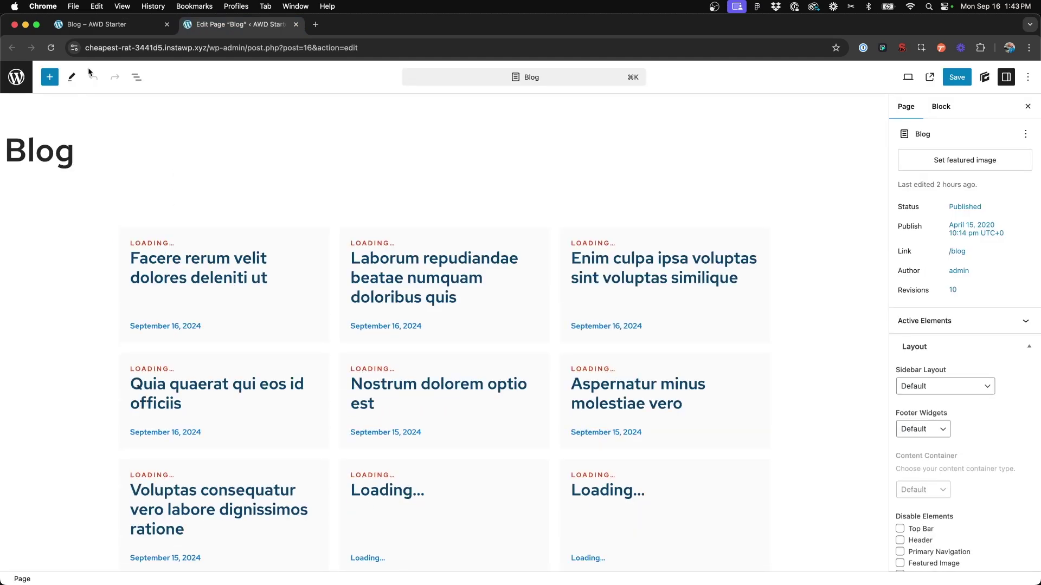
pyautogui.click(136, 76)
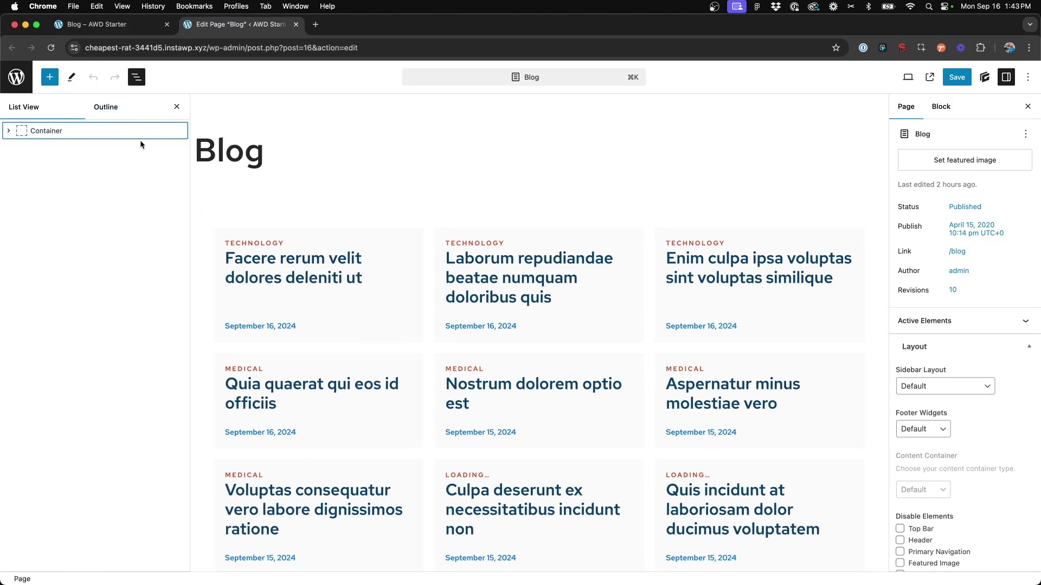
pyautogui.click(14, 132)
pyautogui.click(21, 148)
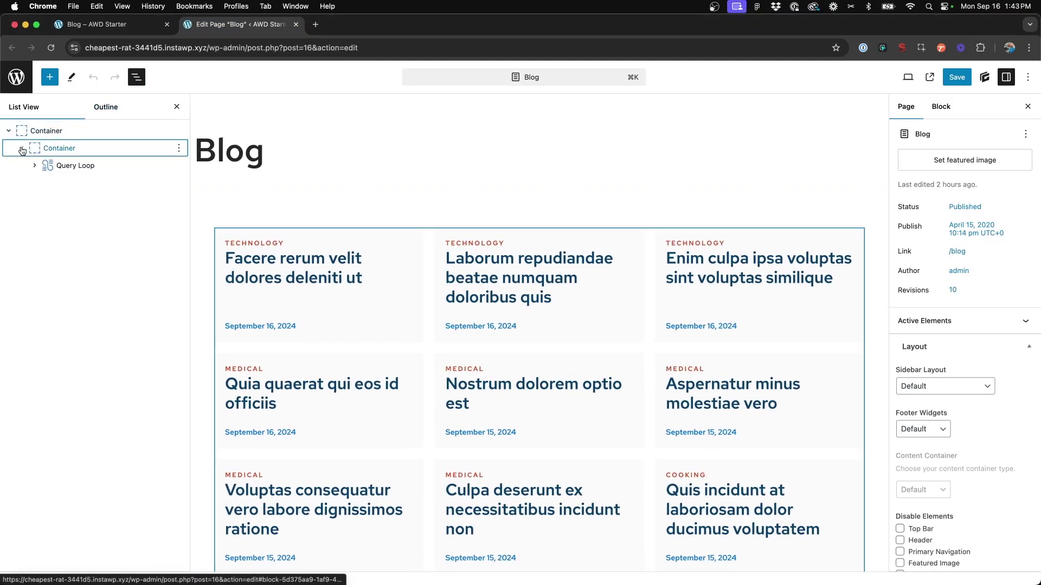
pyautogui.click(52, 167)
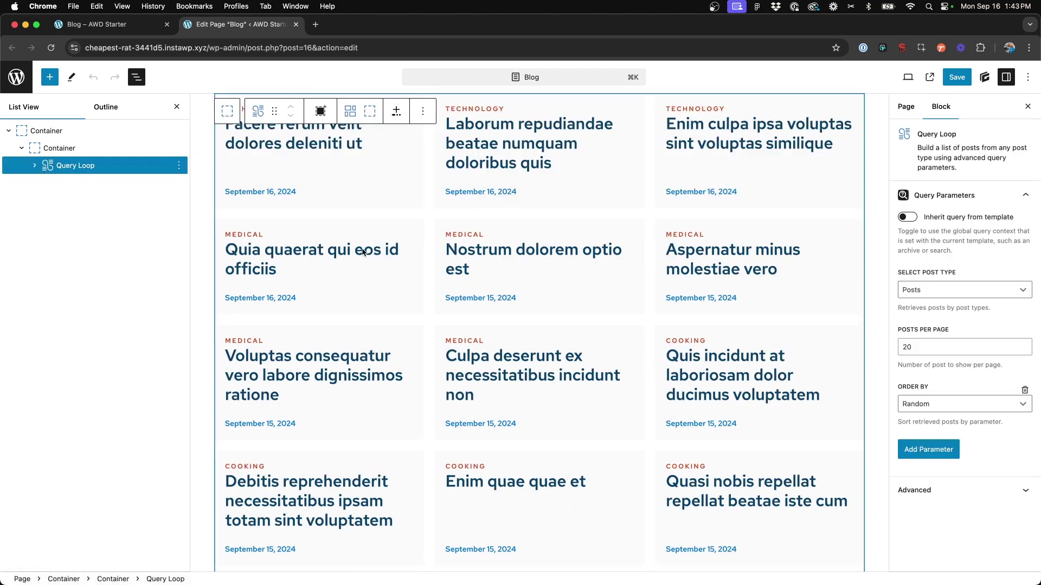
pyautogui.scroll(1, 362, 253)
# Return to the live Blog page and examine the category labels on the post cards.
pyautogui.click(119, 25)
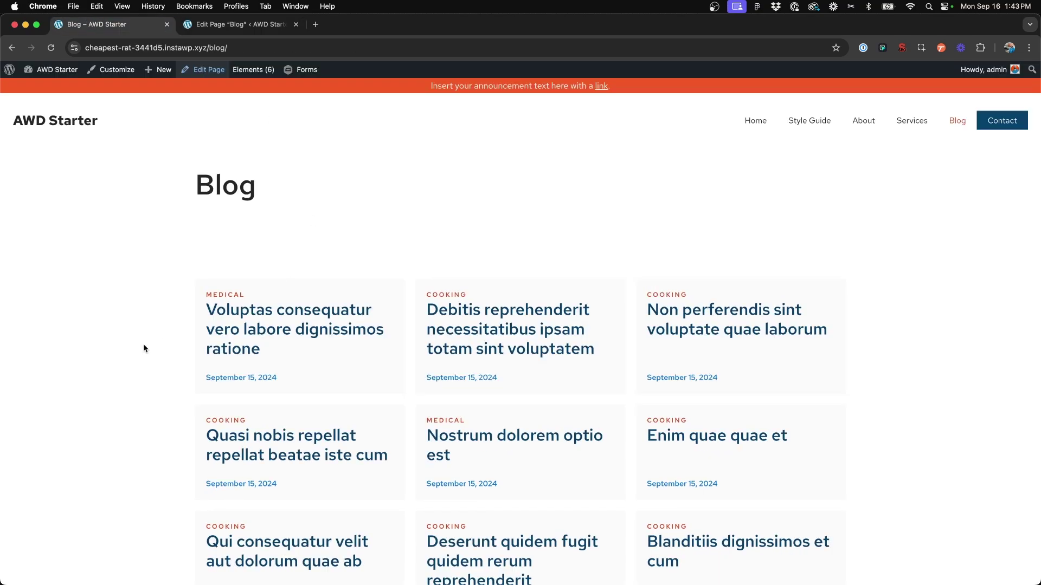
pyautogui.scroll(-2, 150, 346)
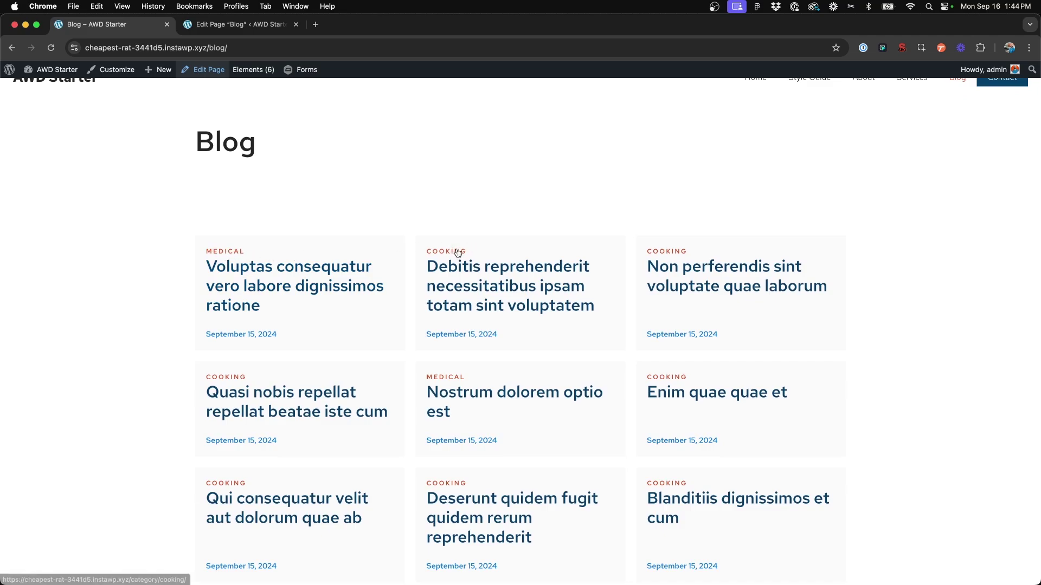
pyautogui.scroll(-2, 470, 335)
pyautogui.scroll(-2, 487, 363)
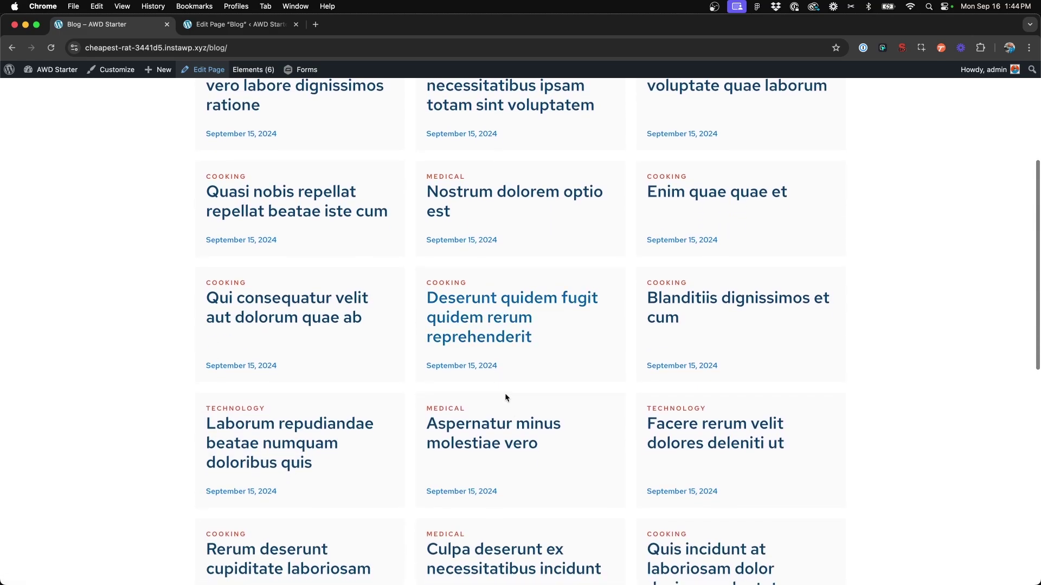
pyautogui.scroll(3, 224, 415)
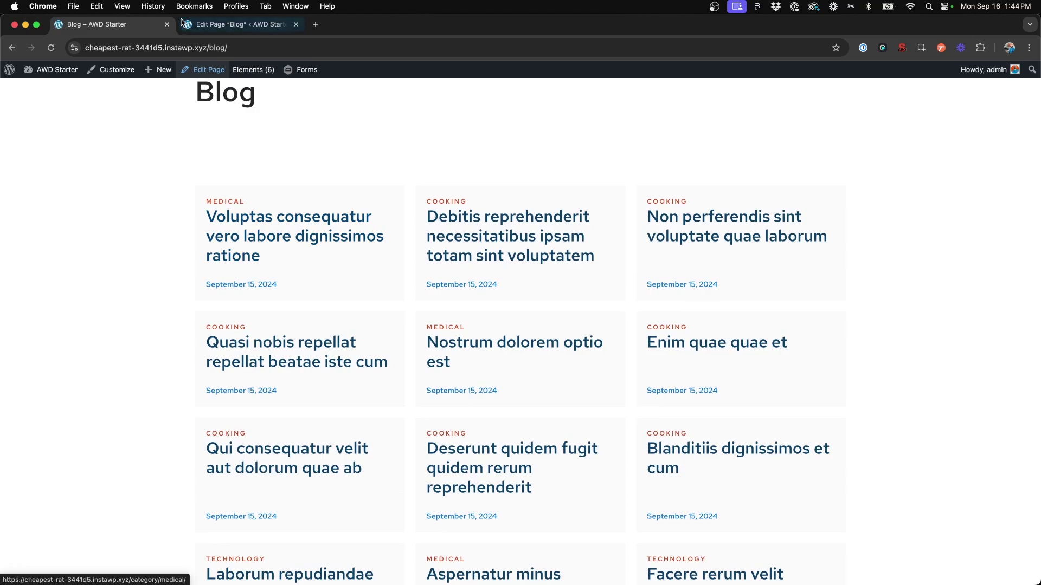
# In the Blog page editor, select the first card's list of terms block and examine its Dynamic Data and link source settings.
pyautogui.click(228, 24)
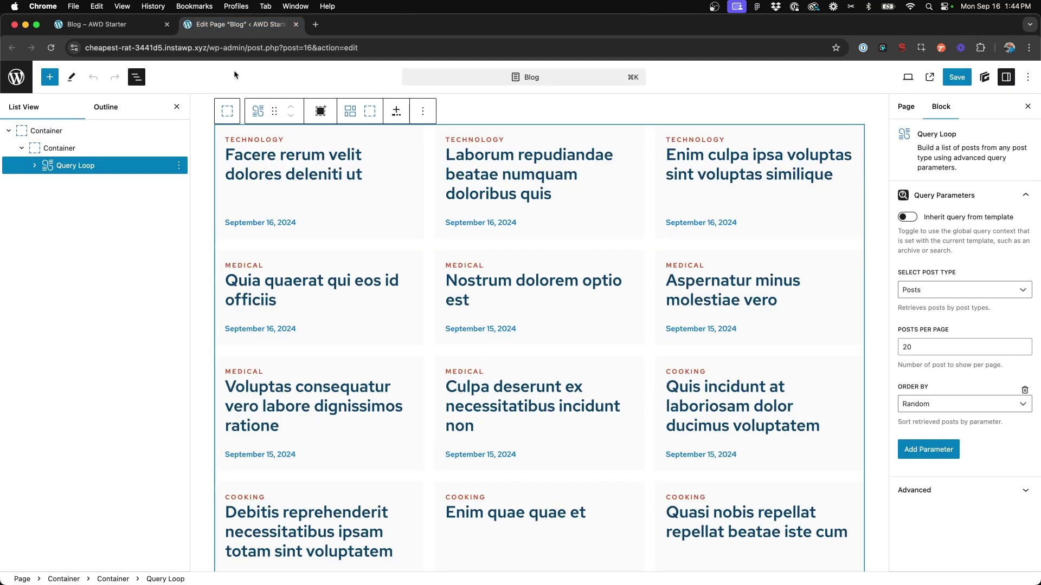
pyautogui.click(269, 139)
pyautogui.scroll(-5, 941, 392)
pyautogui.scroll(-8, 941, 391)
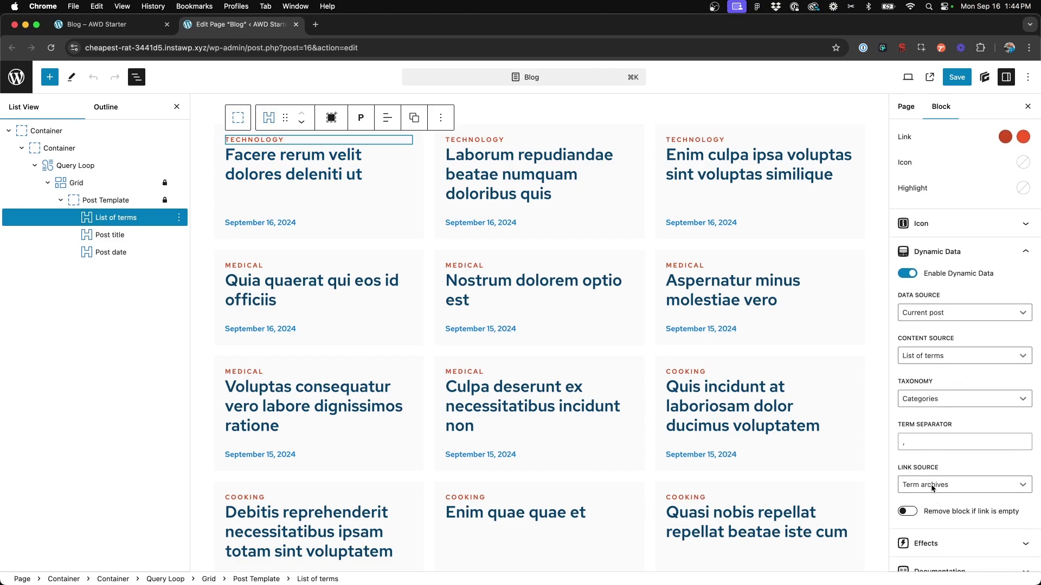
# From the live Blog page, open the Medical category archive and review its default layout.
pyautogui.click(141, 25)
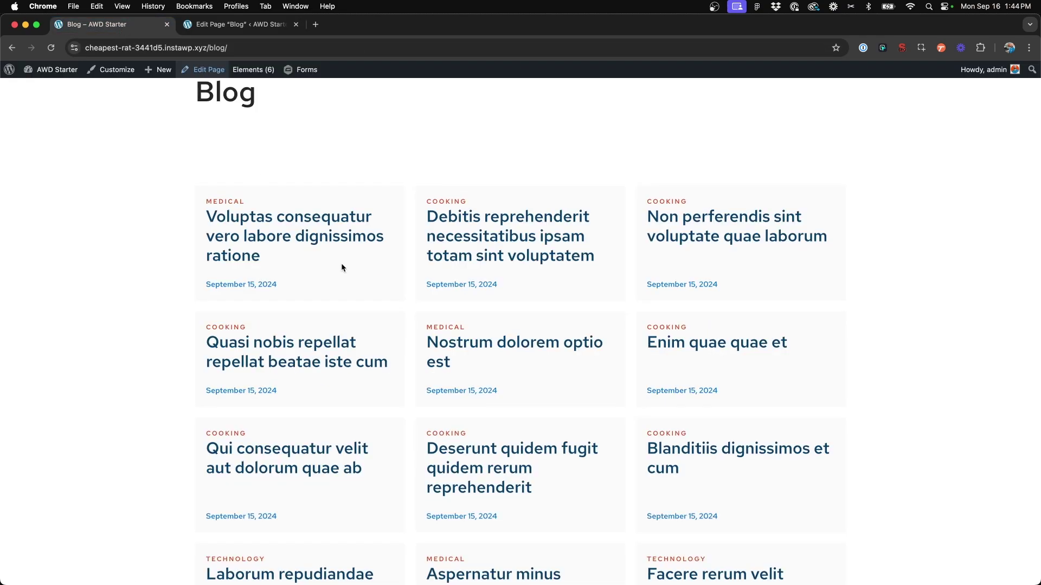
pyautogui.click(226, 202)
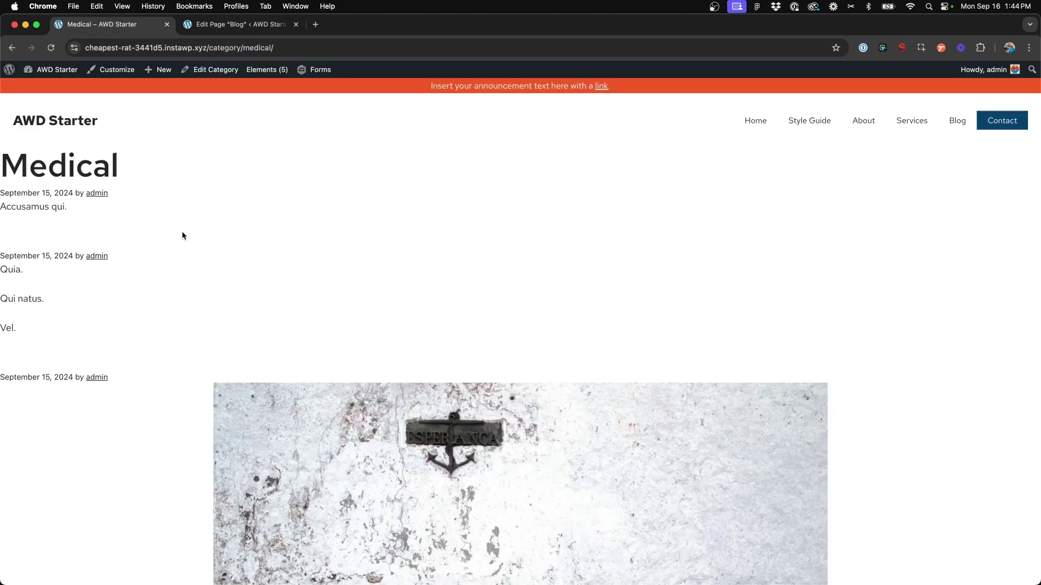
pyautogui.scroll(-15, 182, 236)
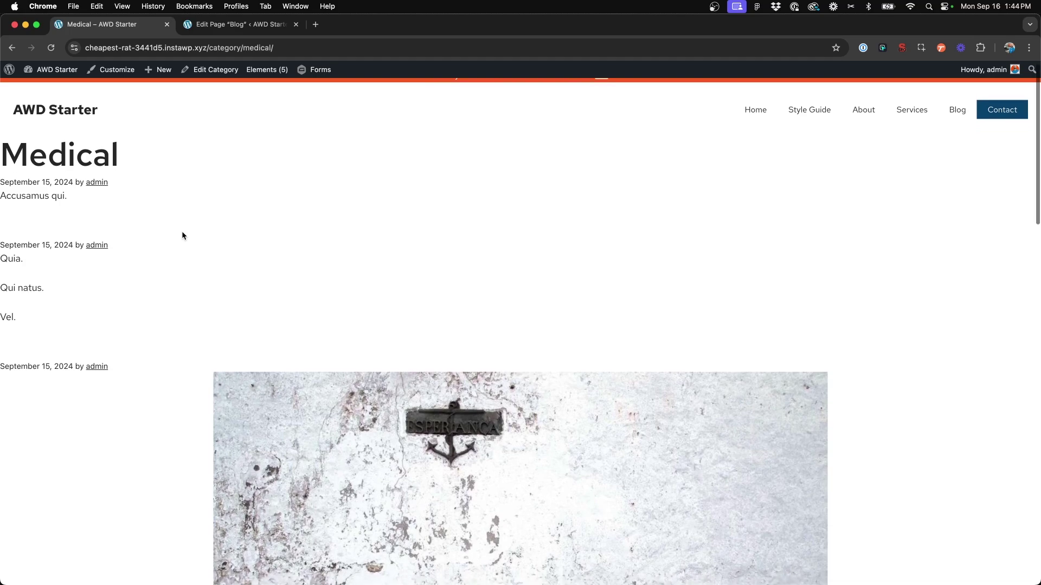
pyautogui.scroll(15, 182, 236)
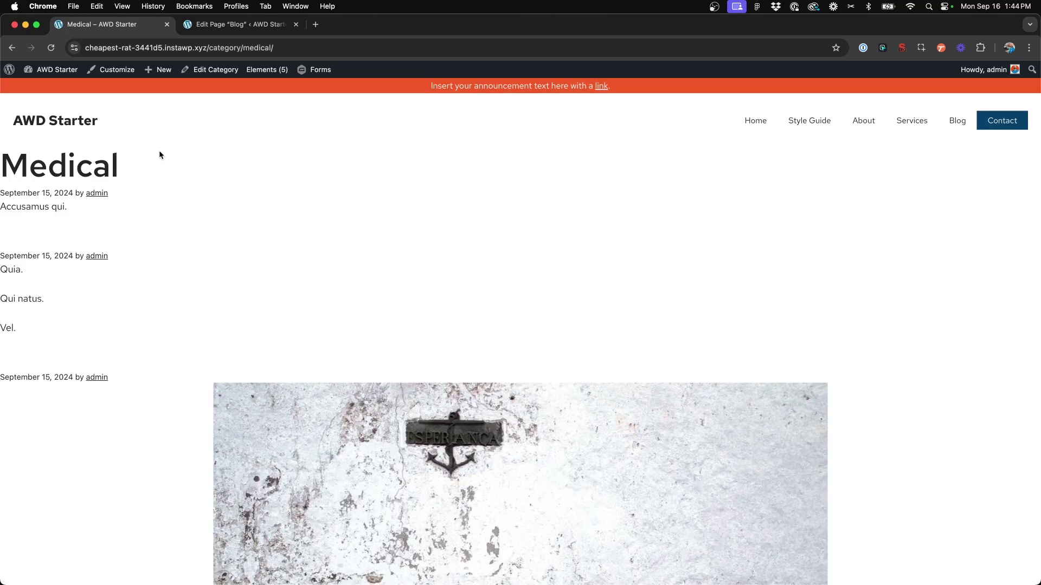
# Go back to the Blog page and open the site's Elements list in a new tab.
pyautogui.press('super+bracketleft')
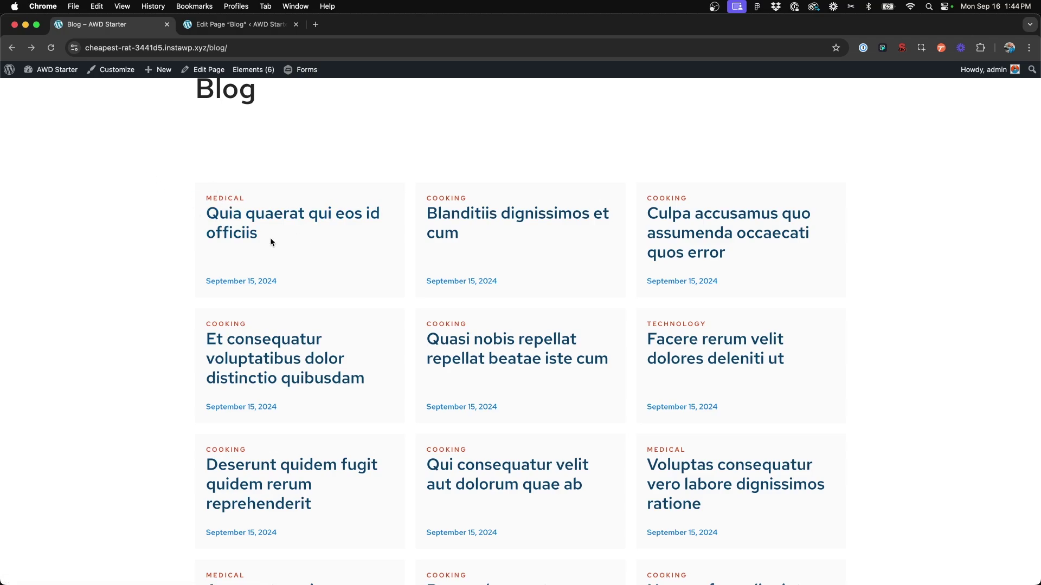
pyautogui.scroll(3, 260, 242)
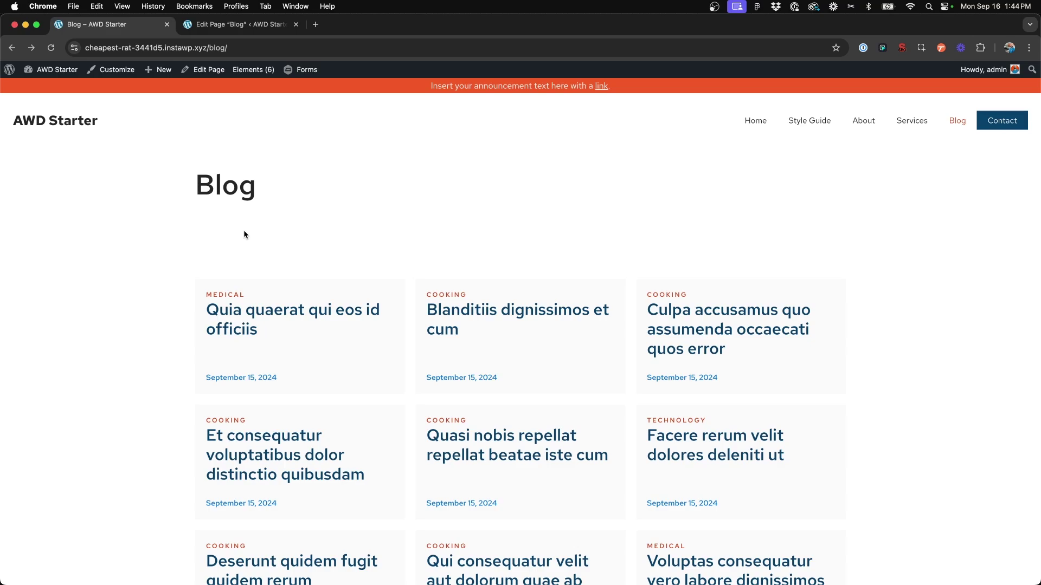
pyautogui.moveTo(258, 72)
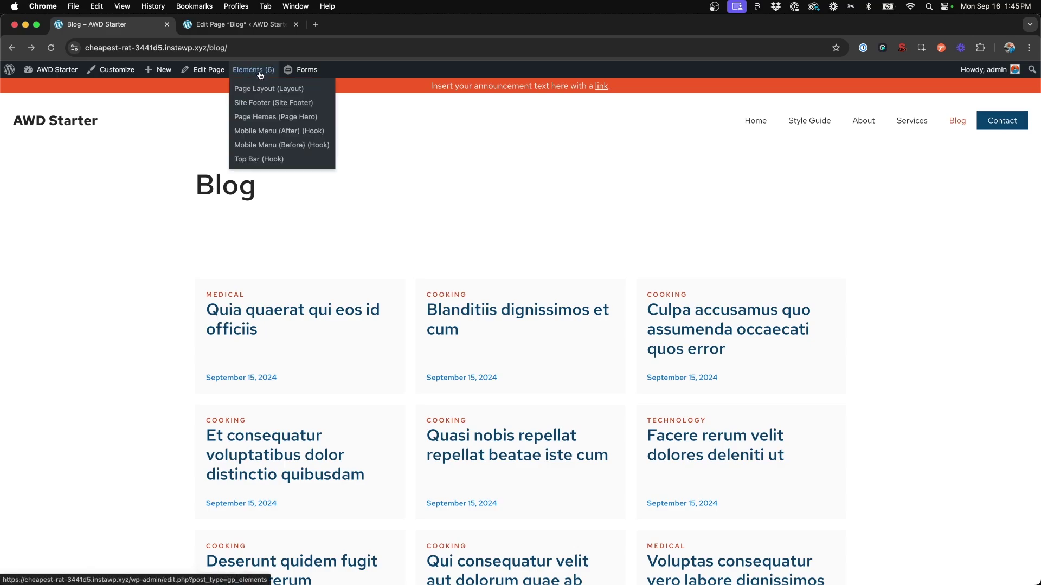
pyautogui.keyDown('shift'); pyautogui.keyDown('super'); pyautogui.click(260, 75); pyautogui.keyUp('super'); pyautogui.keyUp('shift')
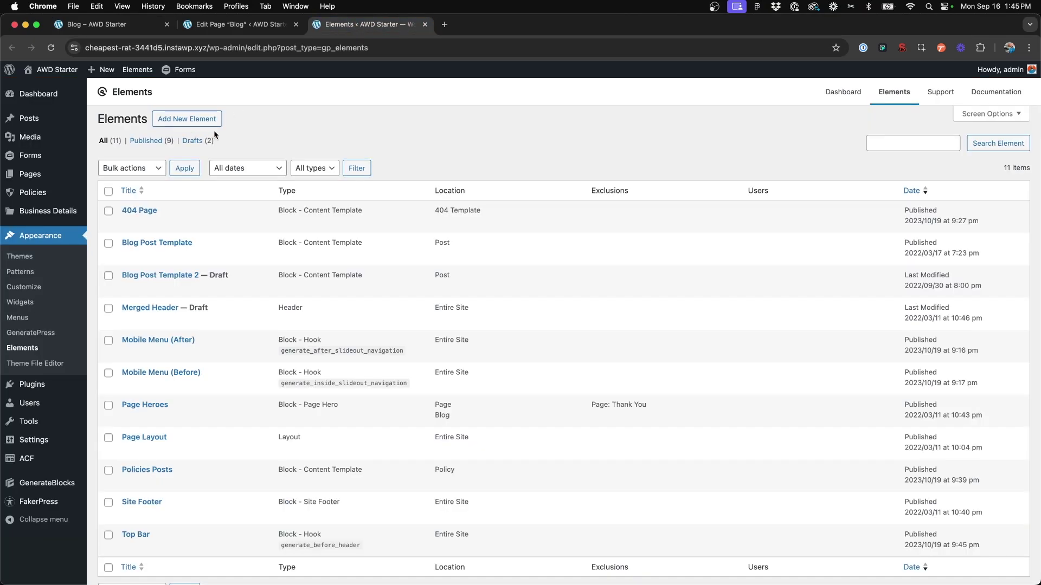
# Open the GeneratePress settings in a new tab, check the activation state of the Elements module, and close that tab.
pyautogui.keyDown('super'); pyautogui.click(46, 334); pyautogui.keyUp('super')
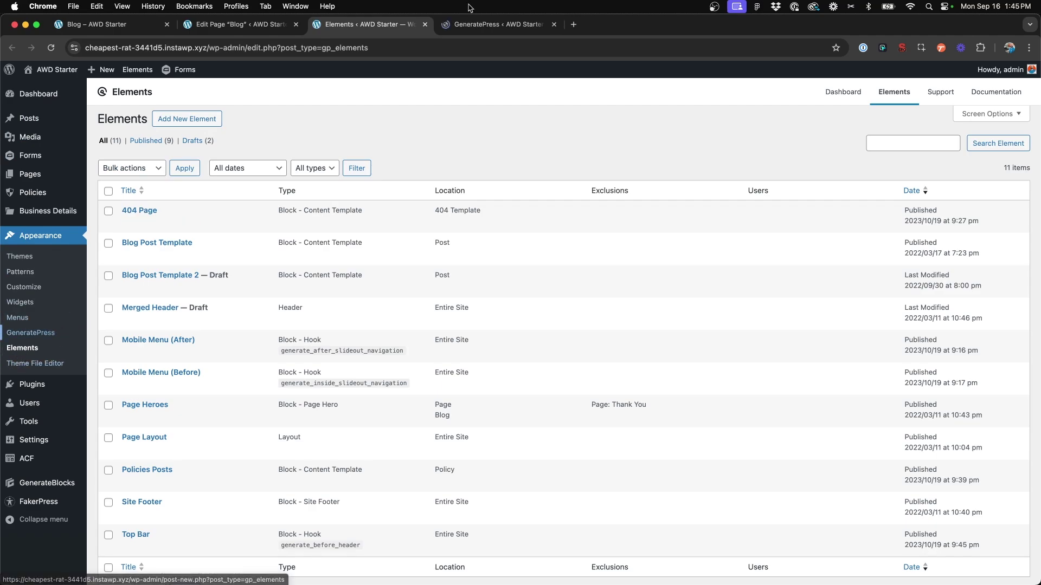
pyautogui.click(507, 26)
pyautogui.scroll(-4, 366, 304)
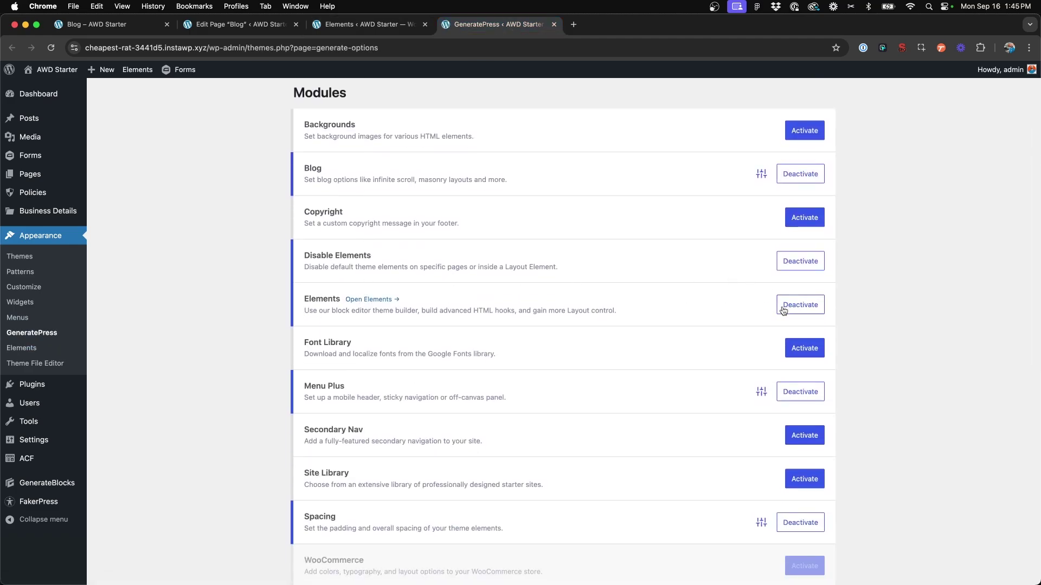
pyautogui.click(554, 24)
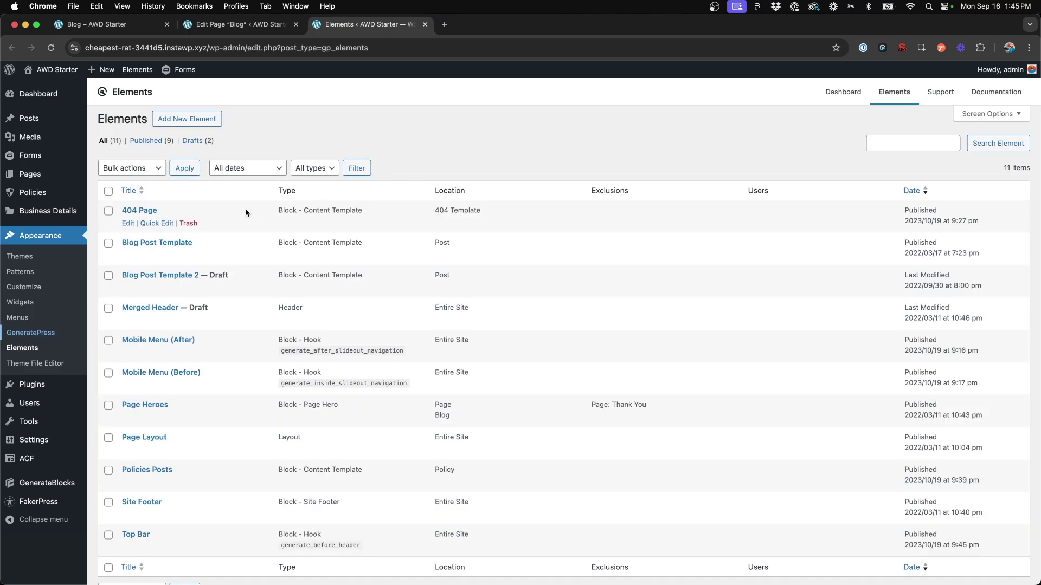
# Create a new element of type Block.
pyautogui.click(192, 122)
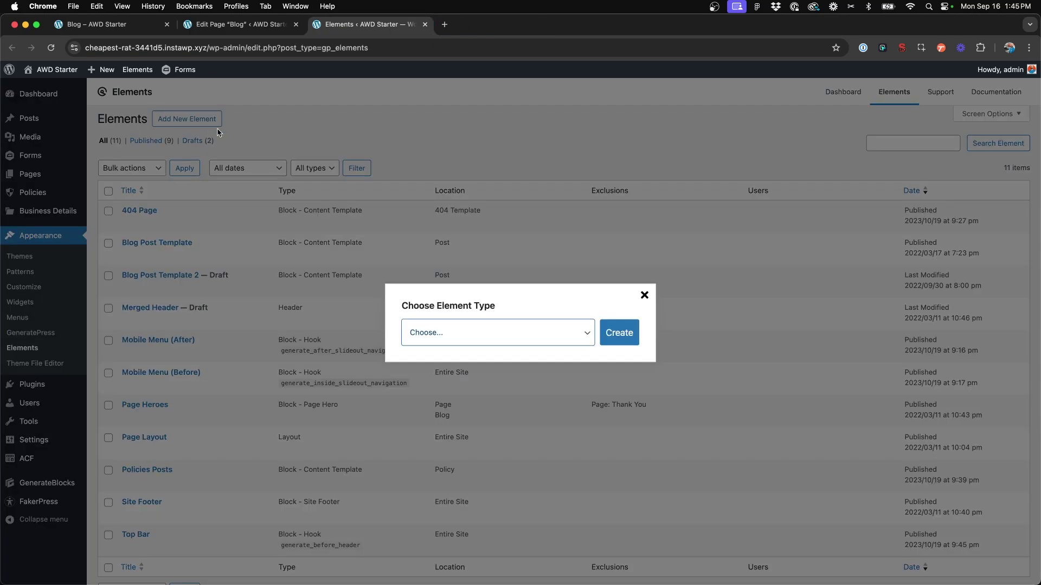
pyautogui.click(453, 336)
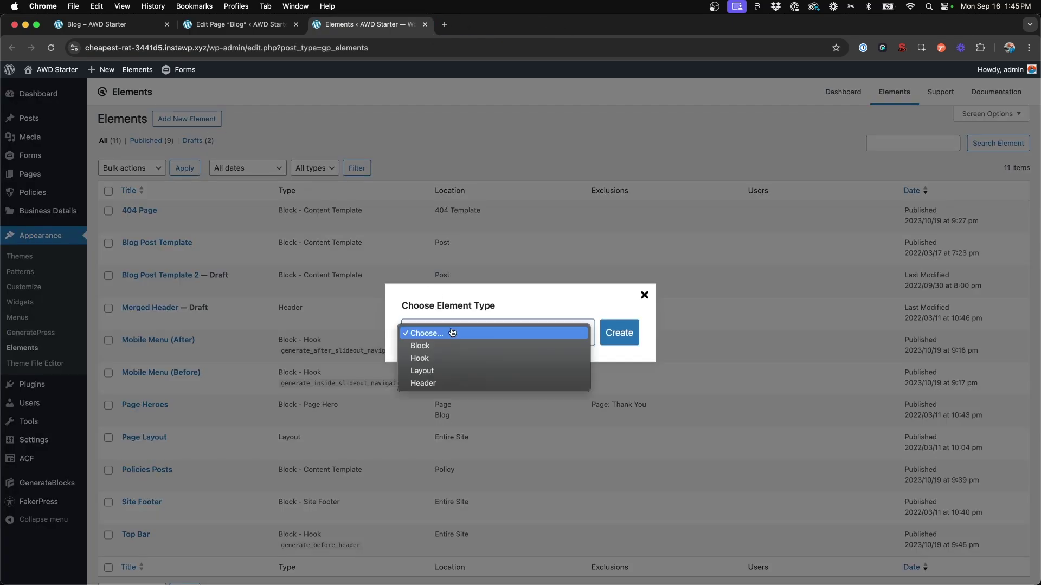
pyautogui.click(443, 347)
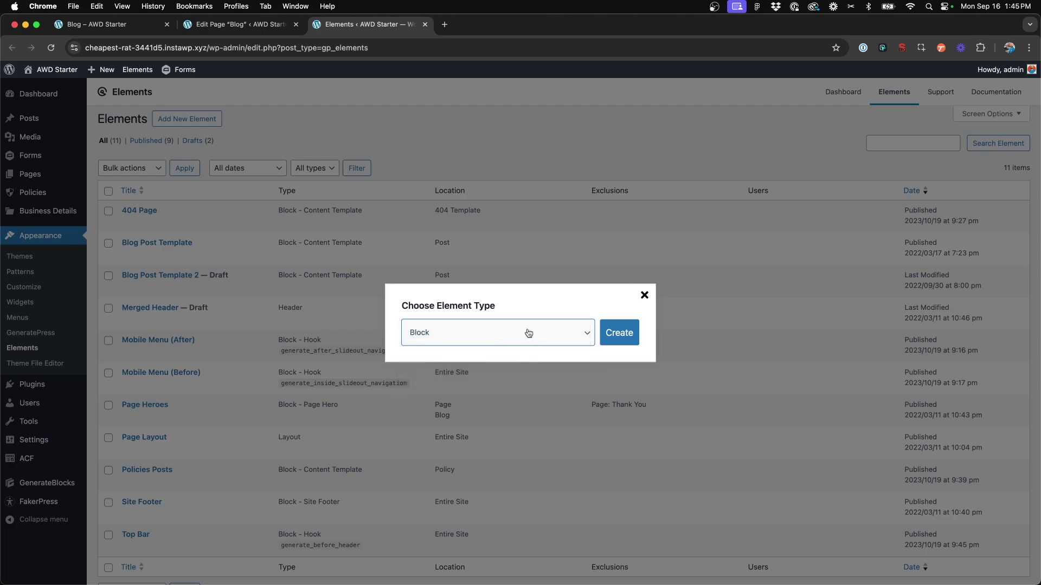
pyautogui.click(625, 332)
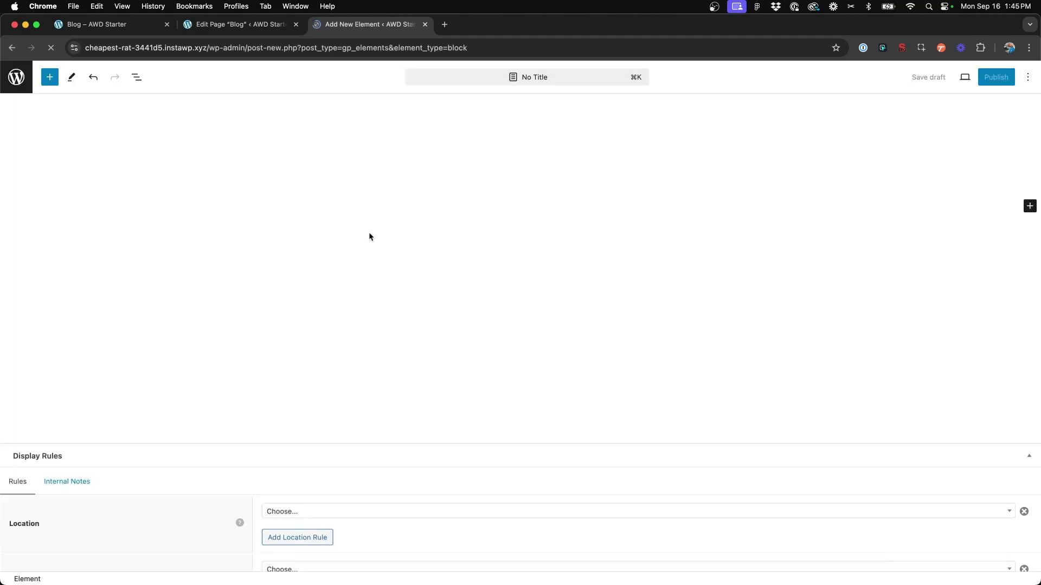
# Title the new element "Category Archive" and set its element type to Loop Template.
pyautogui.write('Category Archiv')
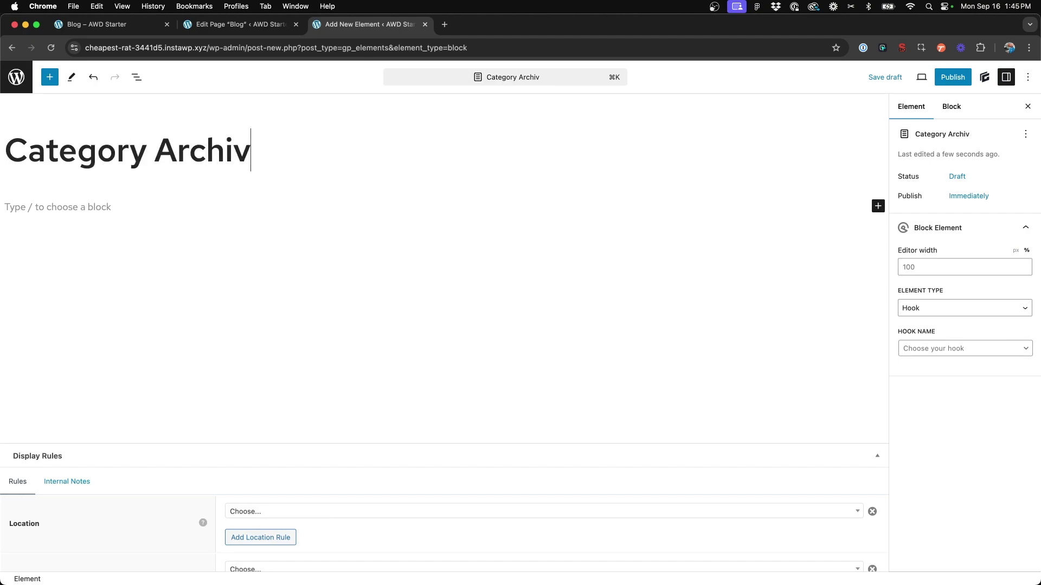
pyautogui.write('e')
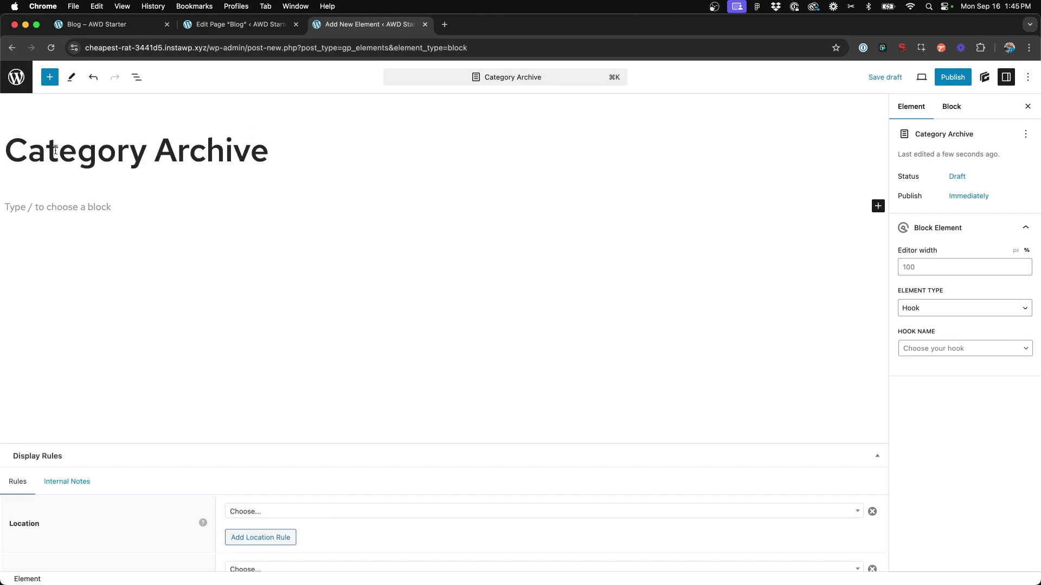
pyautogui.click(935, 314)
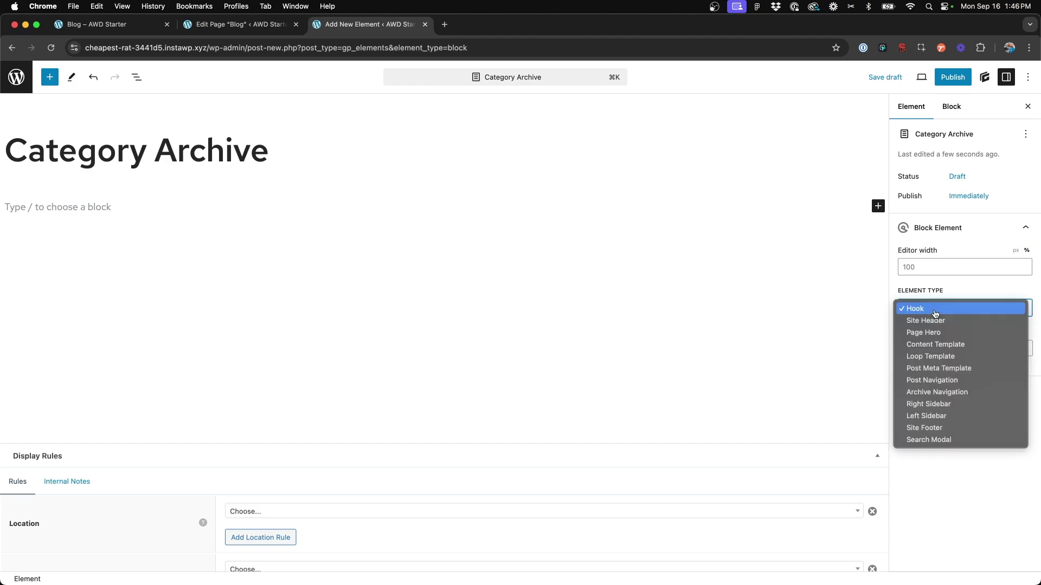
pyautogui.click(933, 356)
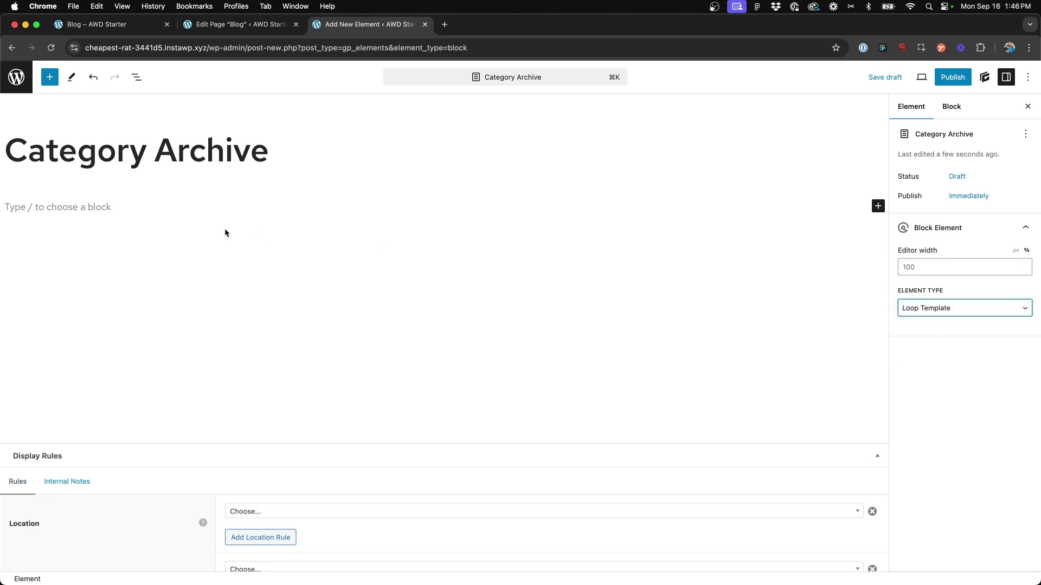
# Insert a Container block below the title and add an inner container to it.
pyautogui.scroll(-3, 79, 200)
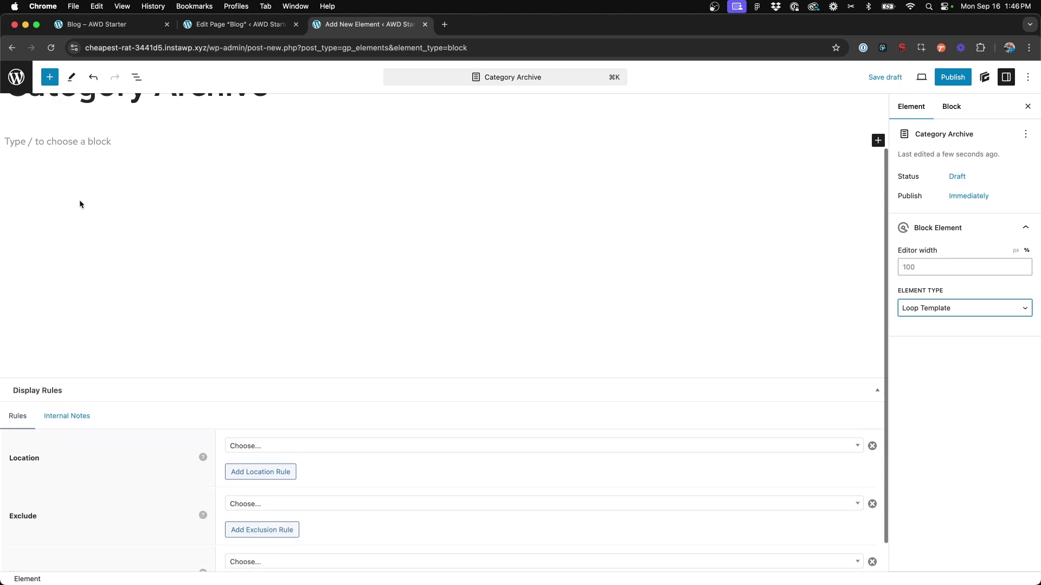
pyautogui.scroll(2, 80, 201)
pyautogui.click(80, 202)
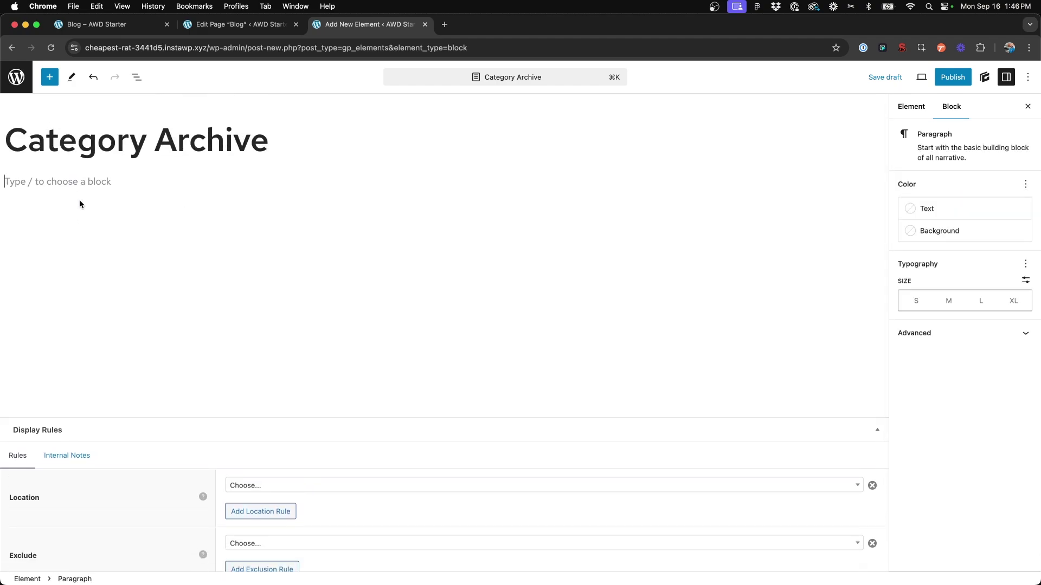
pyautogui.write('/cont')
pyautogui.click(90, 202)
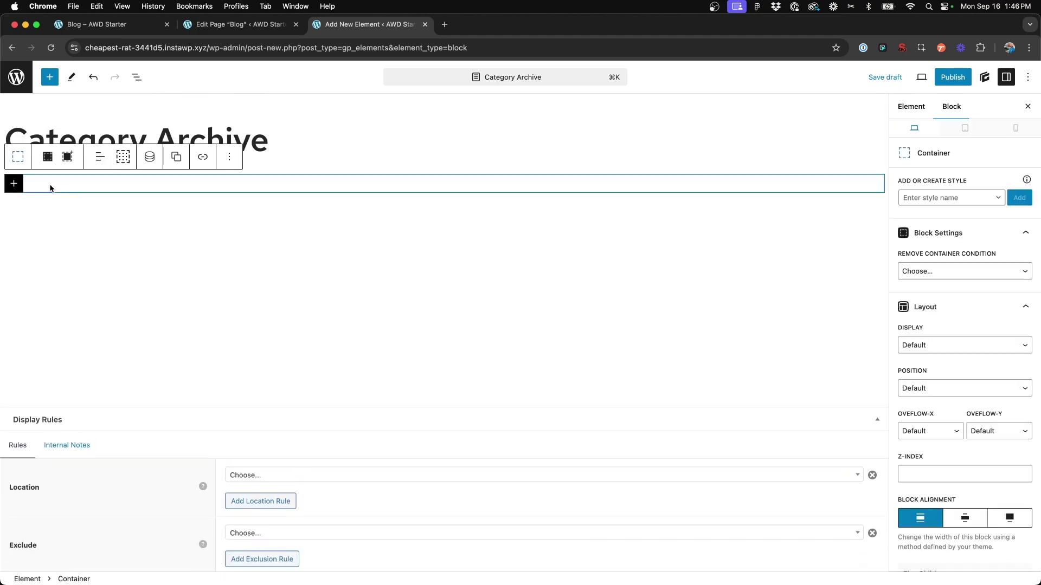
pyautogui.click(48, 157)
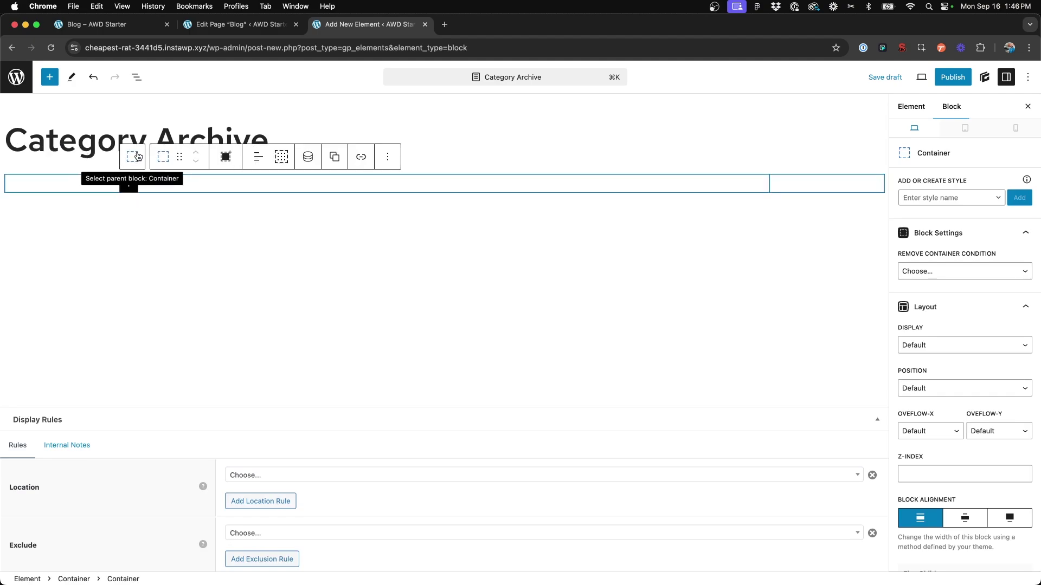
# Apply the existing container-med style to the outer container.
pyautogui.click(952, 202)
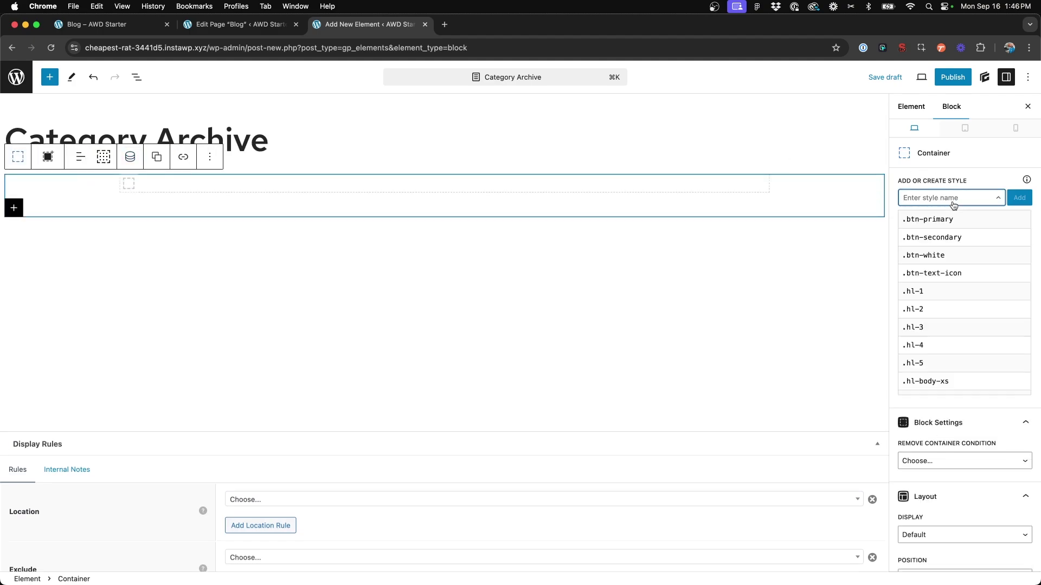
pyautogui.write('cont')
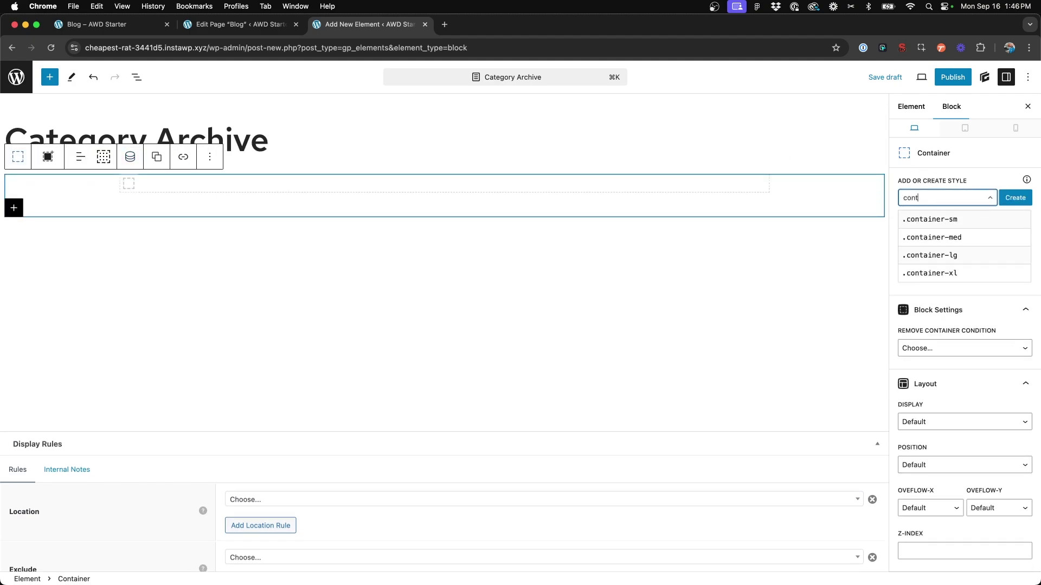
pyautogui.click(951, 239)
# Insert a Query Loop block in the inner container, starting from the Two columns layout.
pyautogui.click(129, 227)
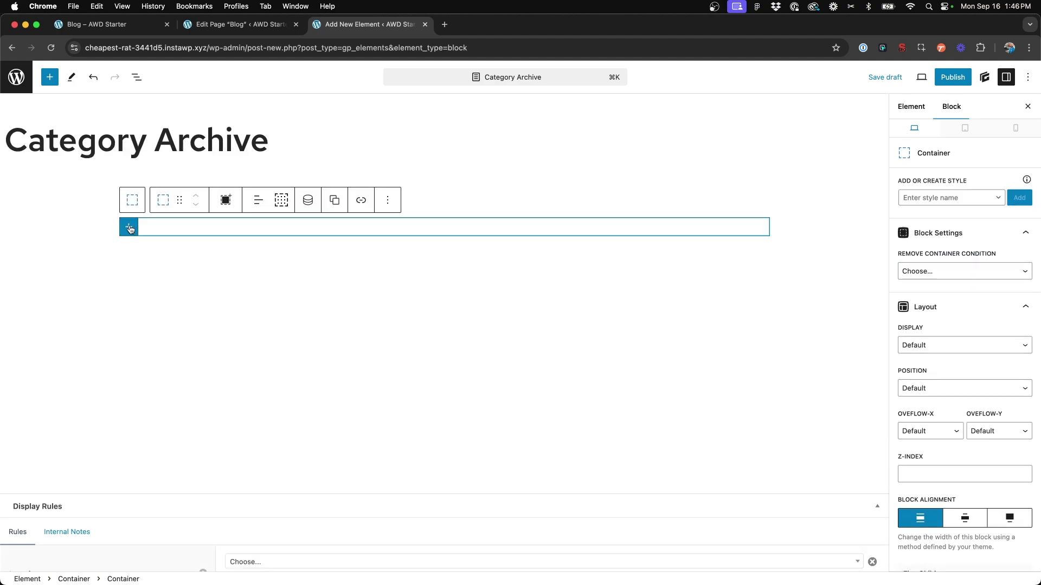
pyautogui.click(130, 229)
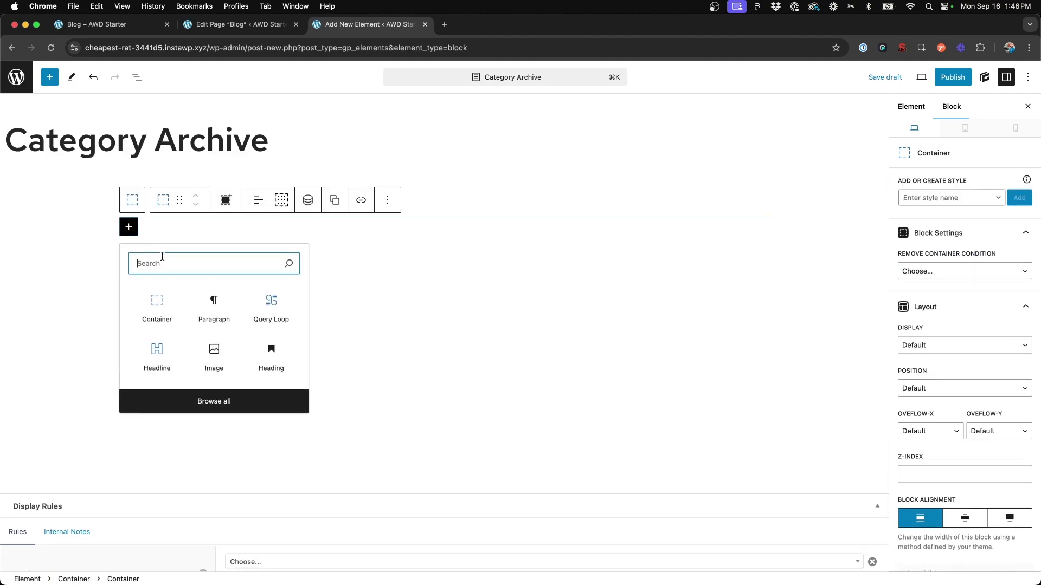
pyautogui.click(274, 310)
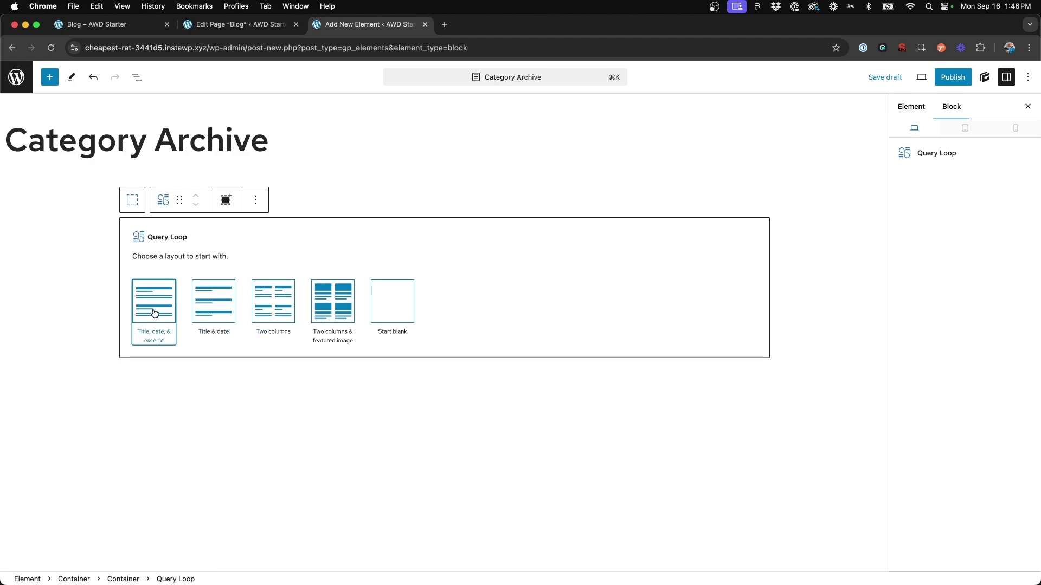
pyautogui.click(281, 307)
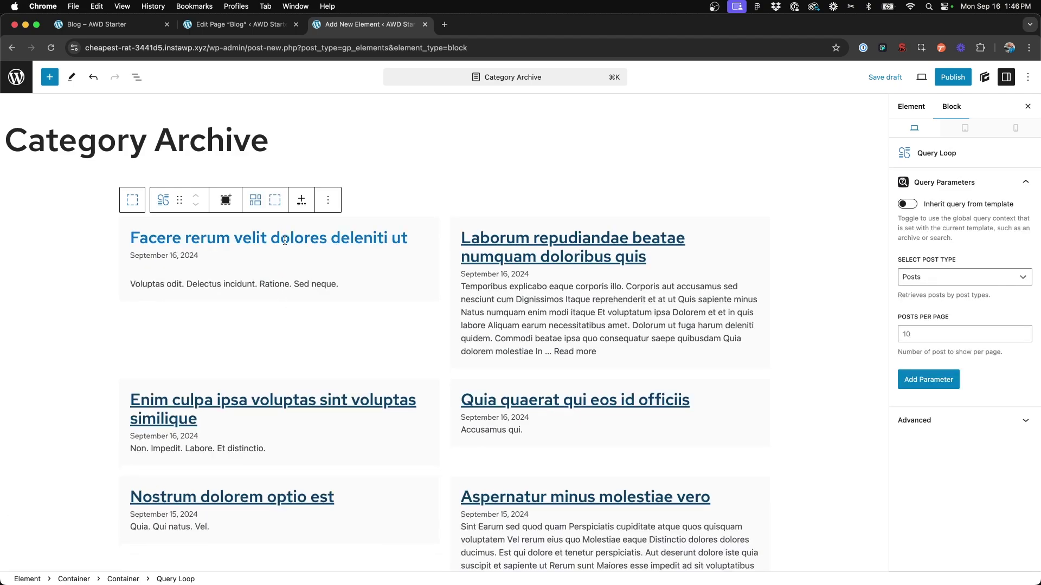
# Check the post grid in the Blog page's editor as a reference and return to the Category Archive element.
pyautogui.click(228, 24)
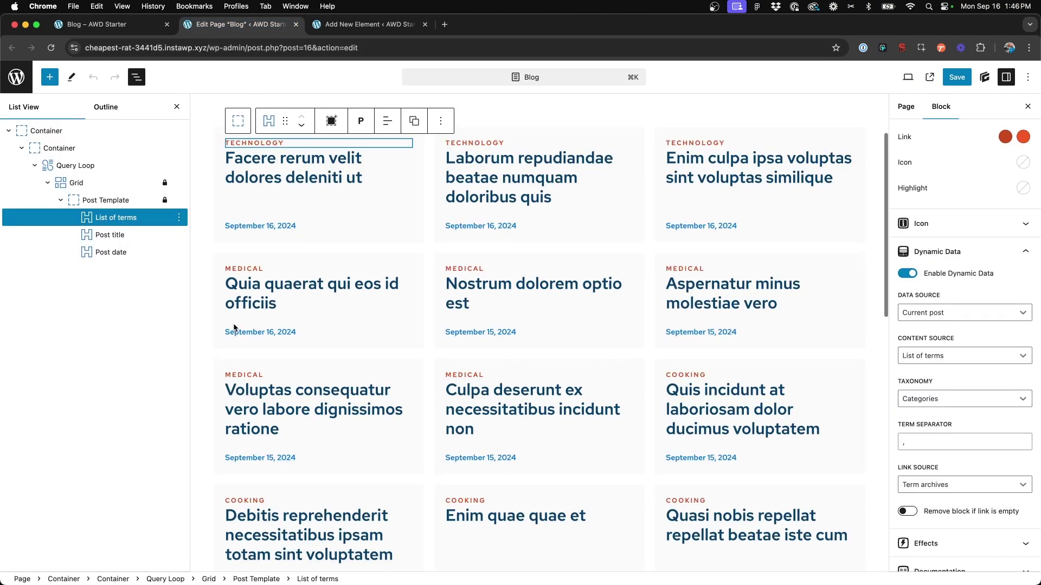
pyautogui.scroll(2, 235, 327)
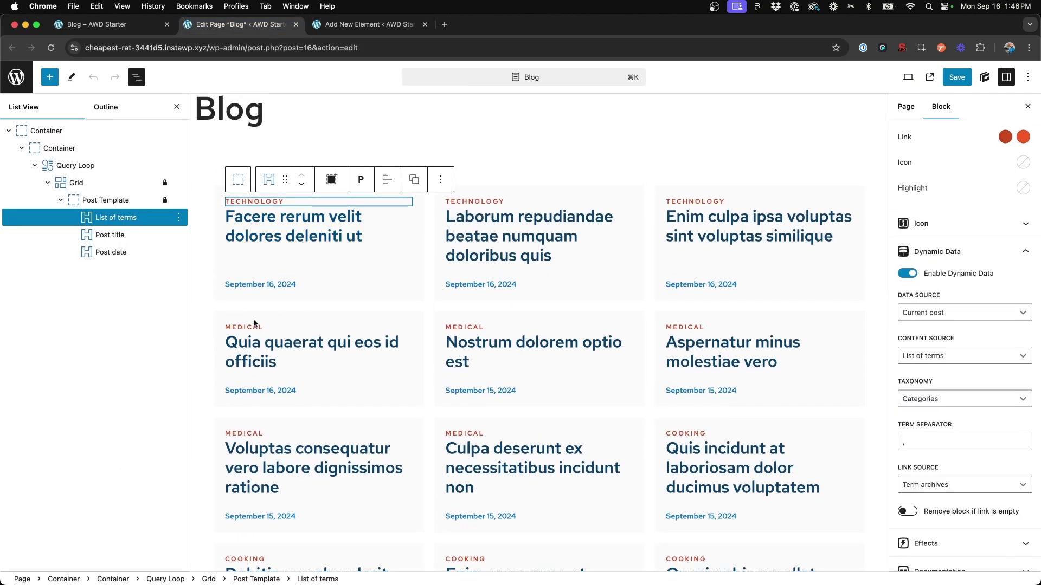
pyautogui.click(374, 25)
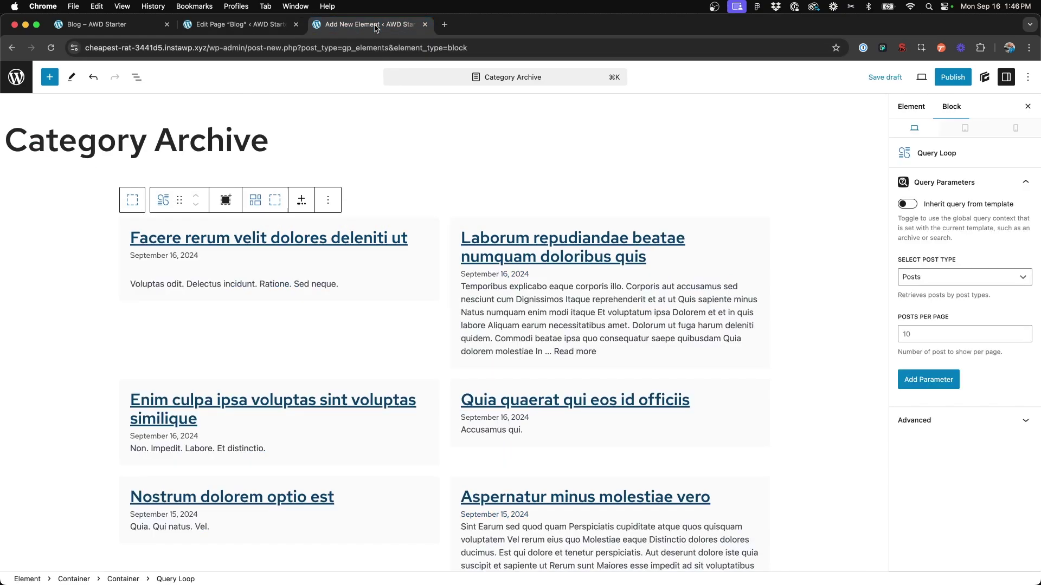
# Save the element draft and delete the post excerpt headline from the query loop's Post Template.
pyautogui.press('super+s')
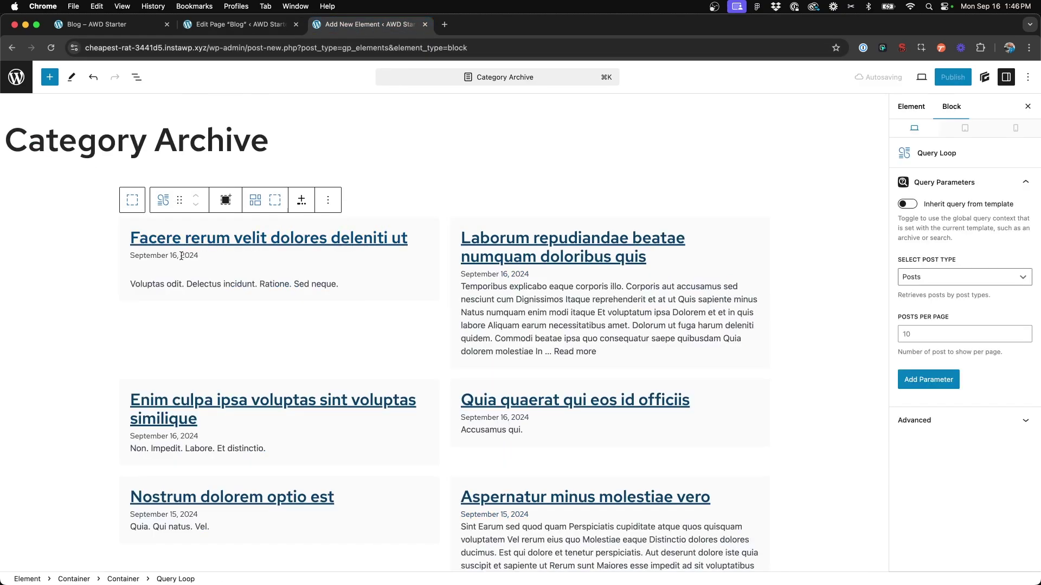
pyautogui.click(195, 293)
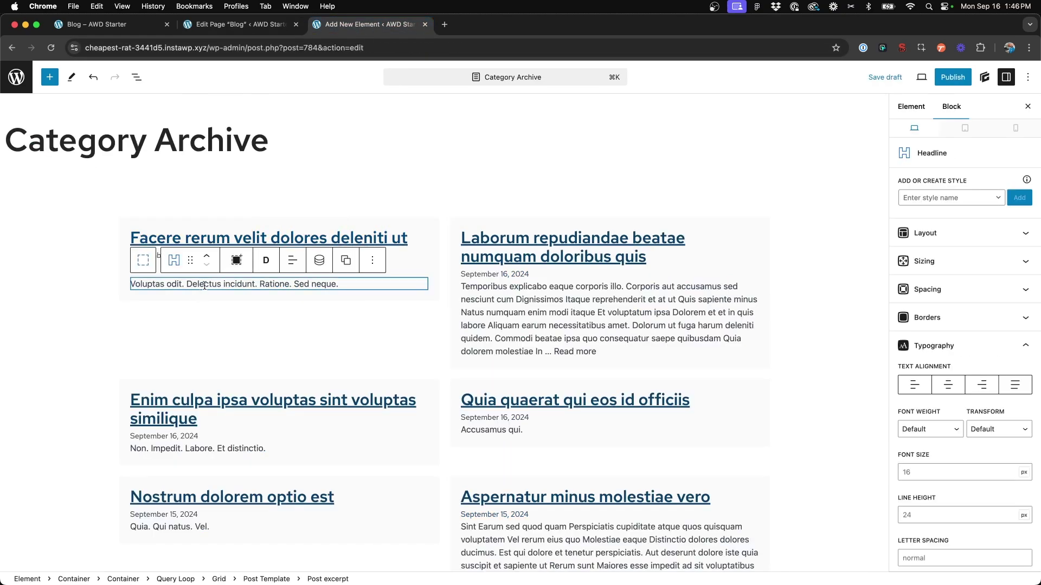
pyautogui.click(373, 260)
pyautogui.click(423, 520)
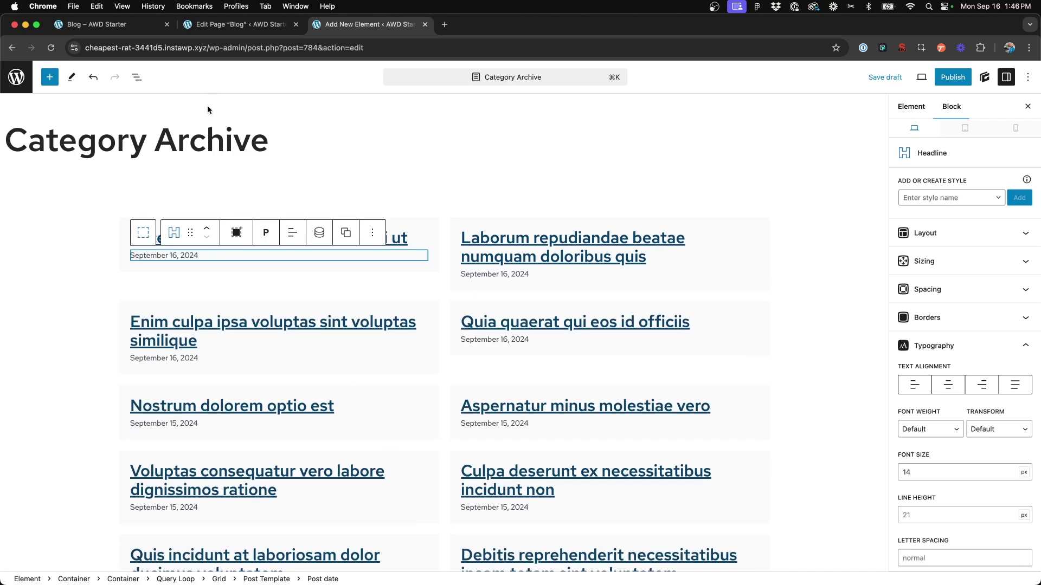
# Set the grid item width of the query loop's Post Template container to 33%.
pyautogui.click(137, 77)
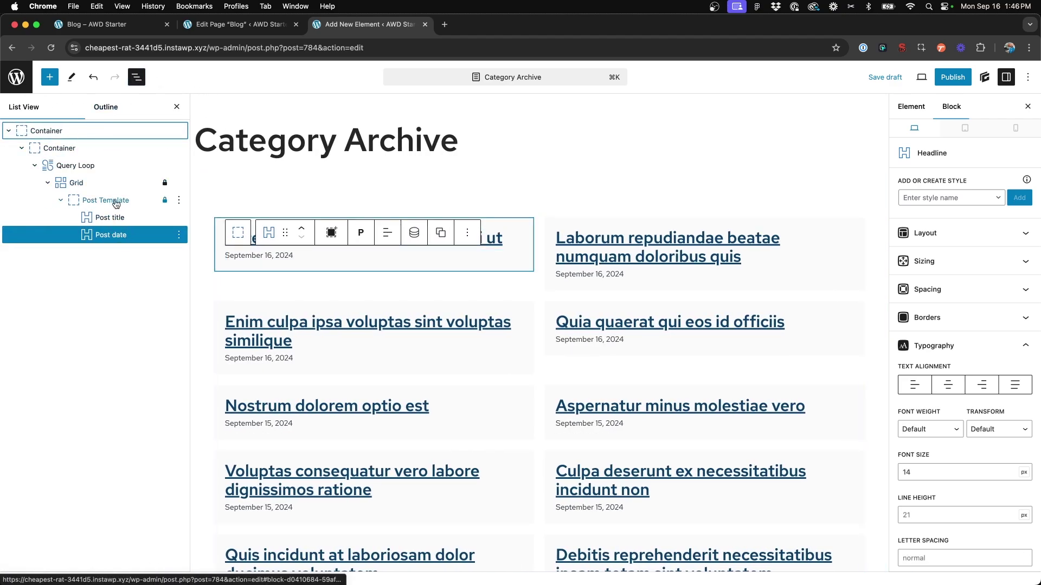
pyautogui.click(108, 184)
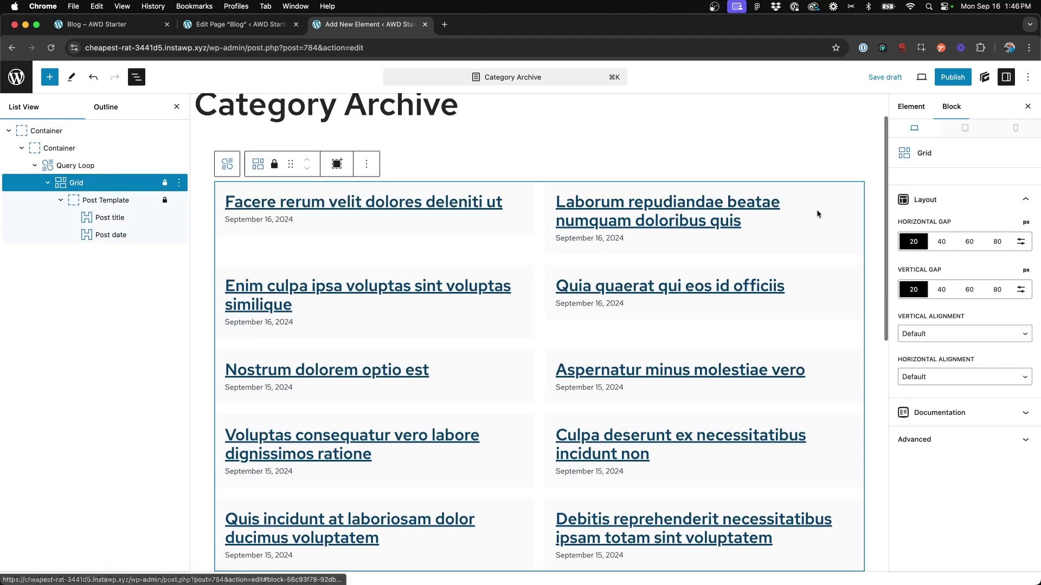
pyautogui.click(124, 202)
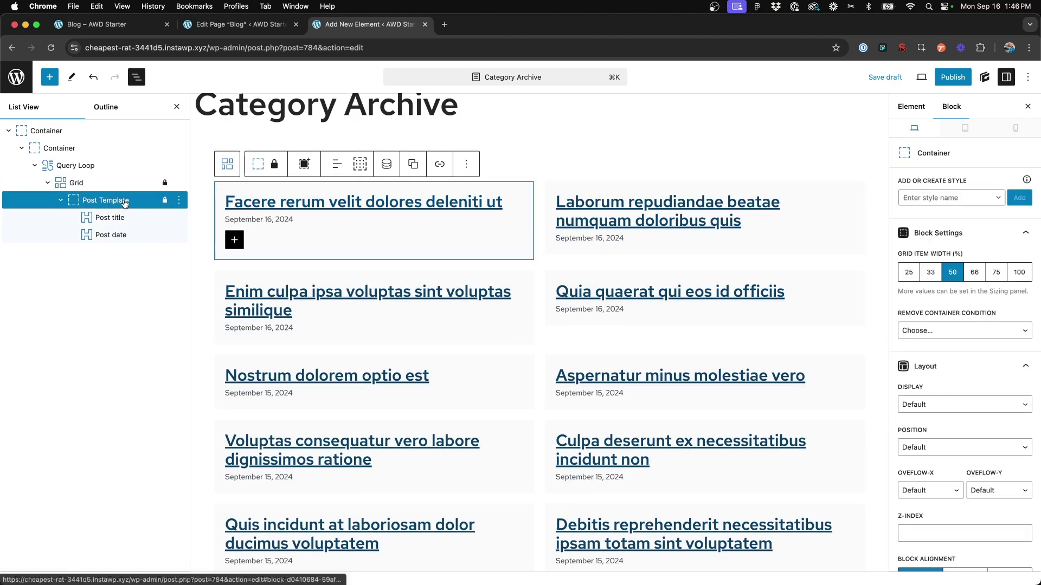
pyautogui.click(929, 273)
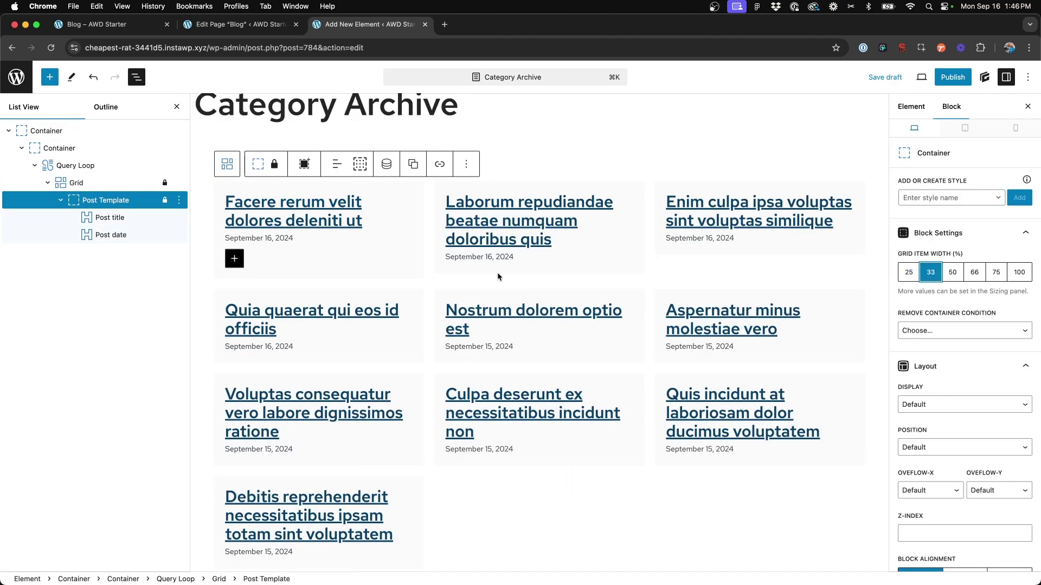
# Examine the Post Template's sizing and spacing settings in the Blog page's editor and return to the Category Archive element.
pyautogui.click(238, 25)
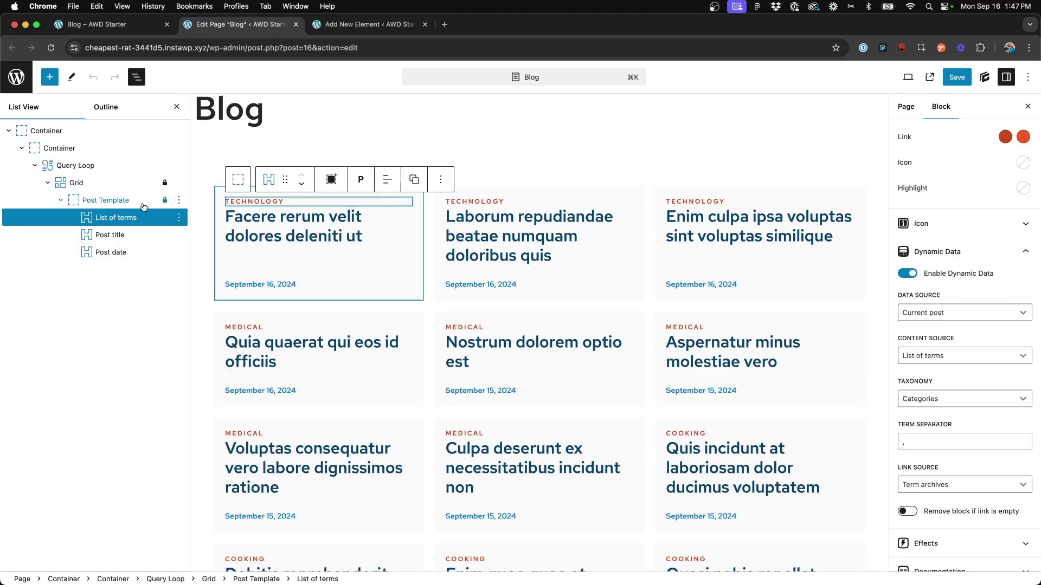
pyautogui.click(115, 200)
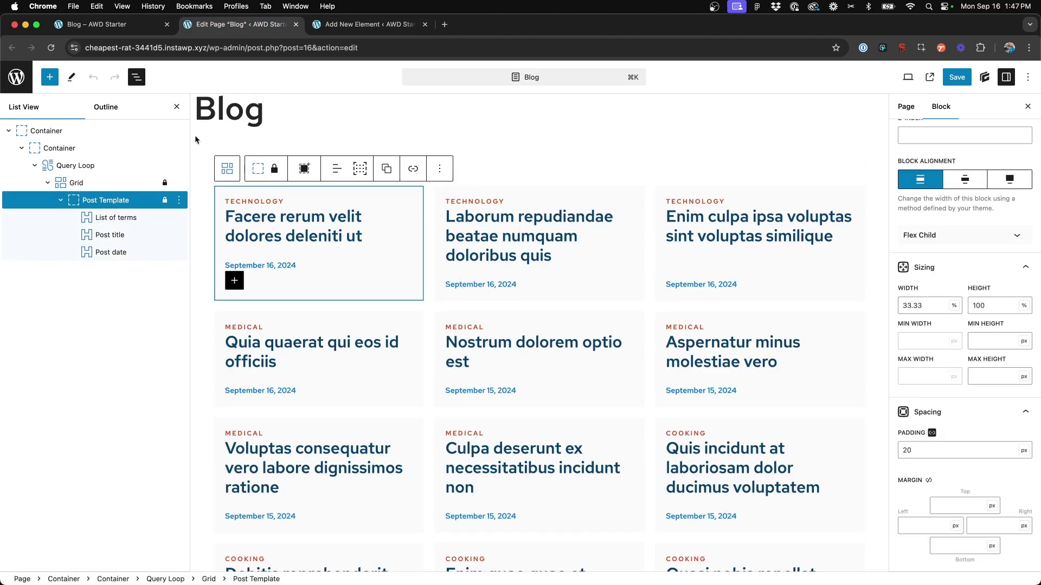
pyautogui.click(354, 26)
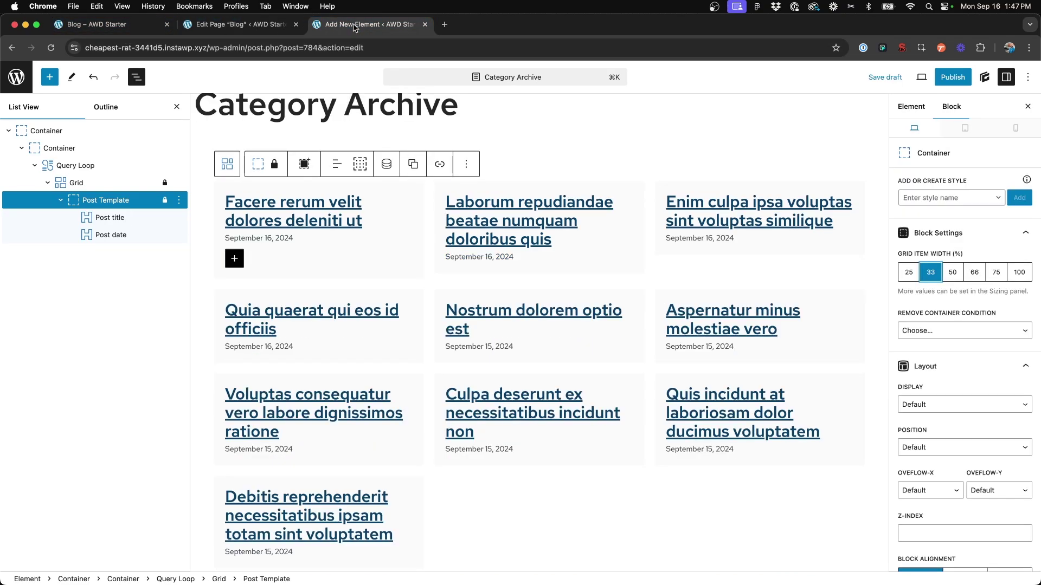
# Check the card layout on the live Blog page and duplicate the Post date headline in the element's Post Template.
pyautogui.click(290, 239)
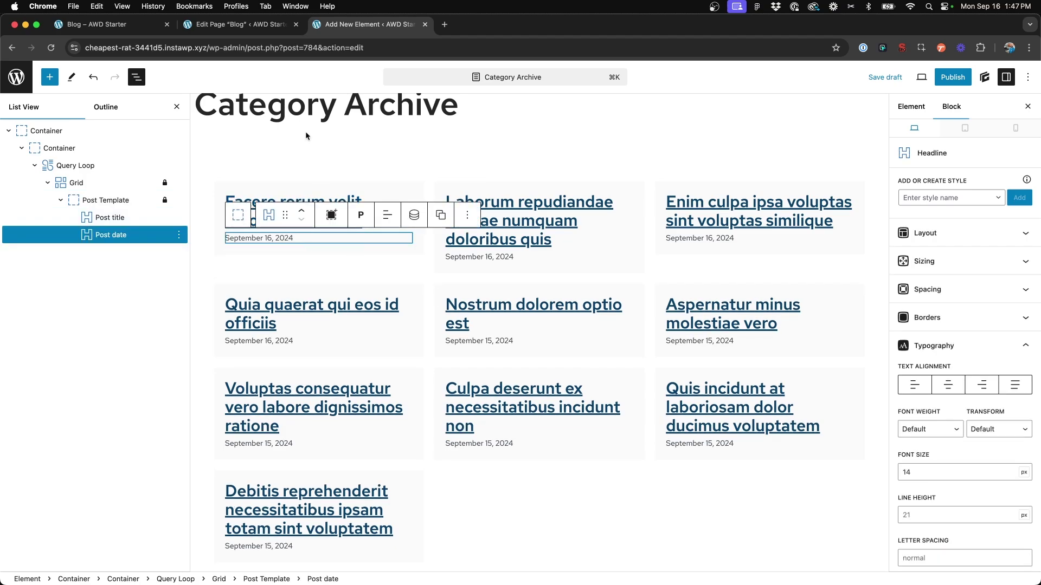
pyautogui.click(129, 25)
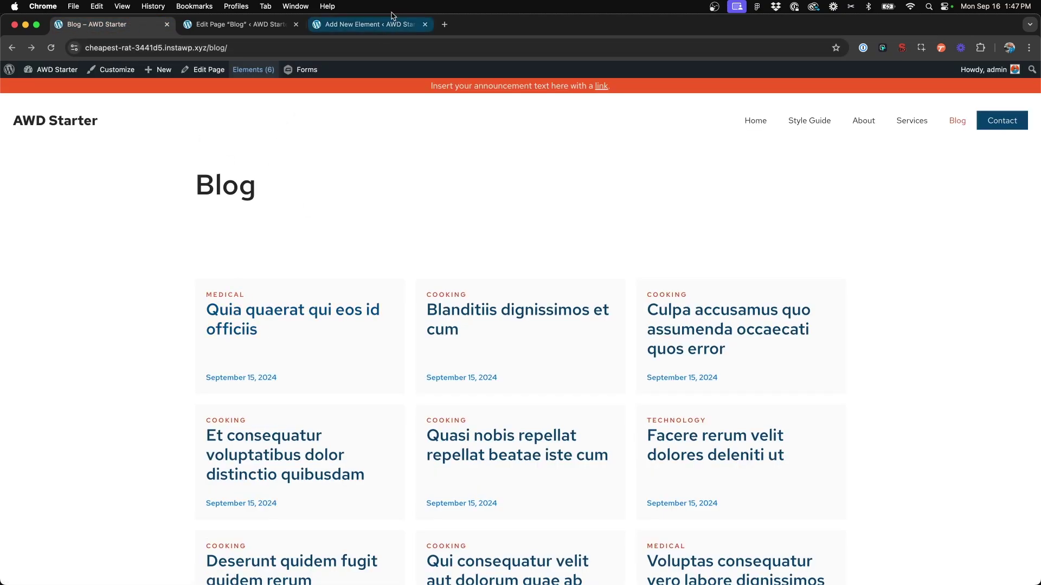
pyautogui.click(363, 25)
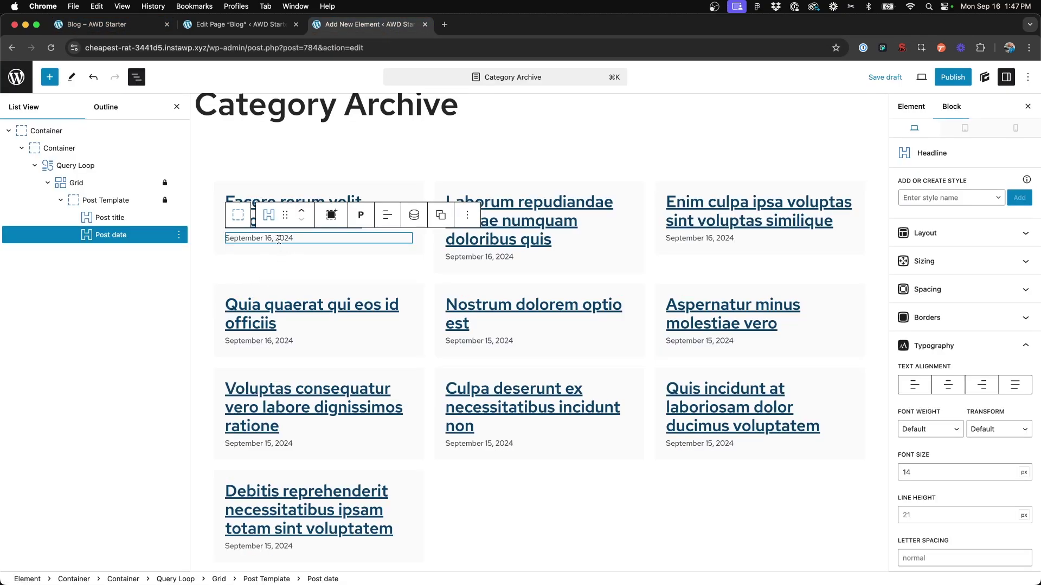
pyautogui.press('super+shift+d')
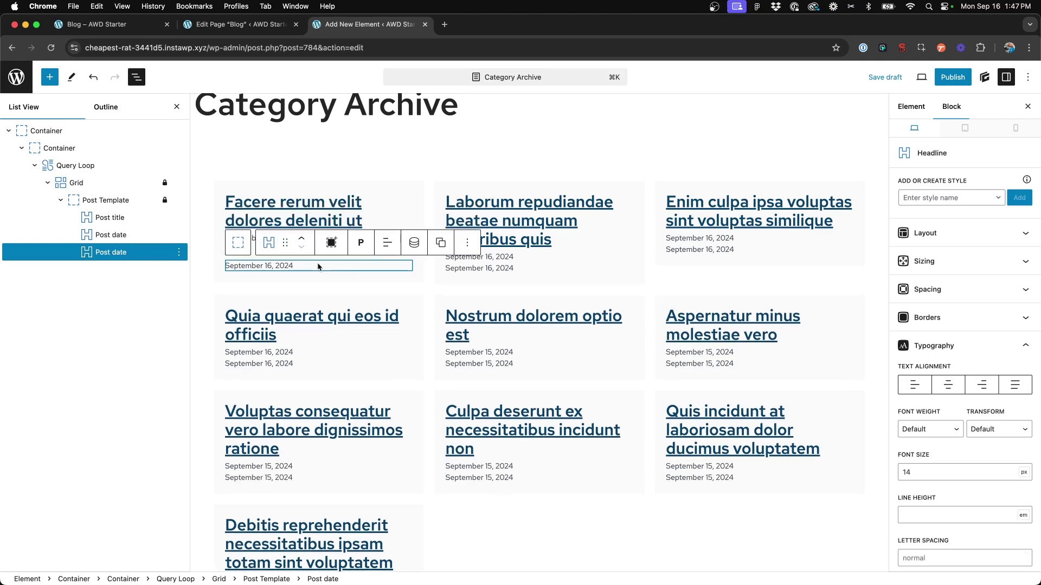
# Set the duplicated headline's dynamic content source to List of terms with the Categories taxonomy.
pyautogui.scroll(-10, 948, 336)
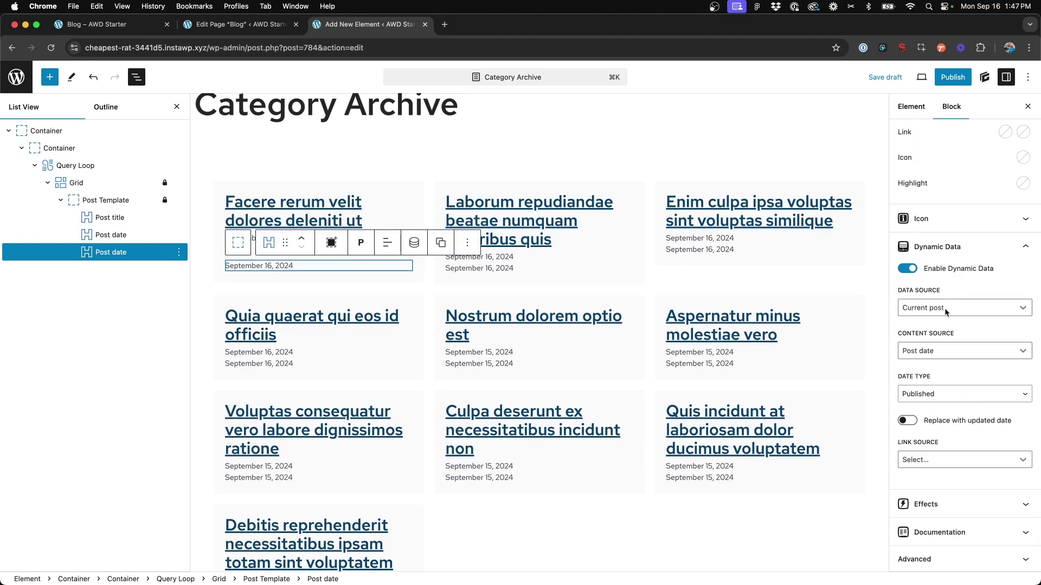
pyautogui.click(924, 354)
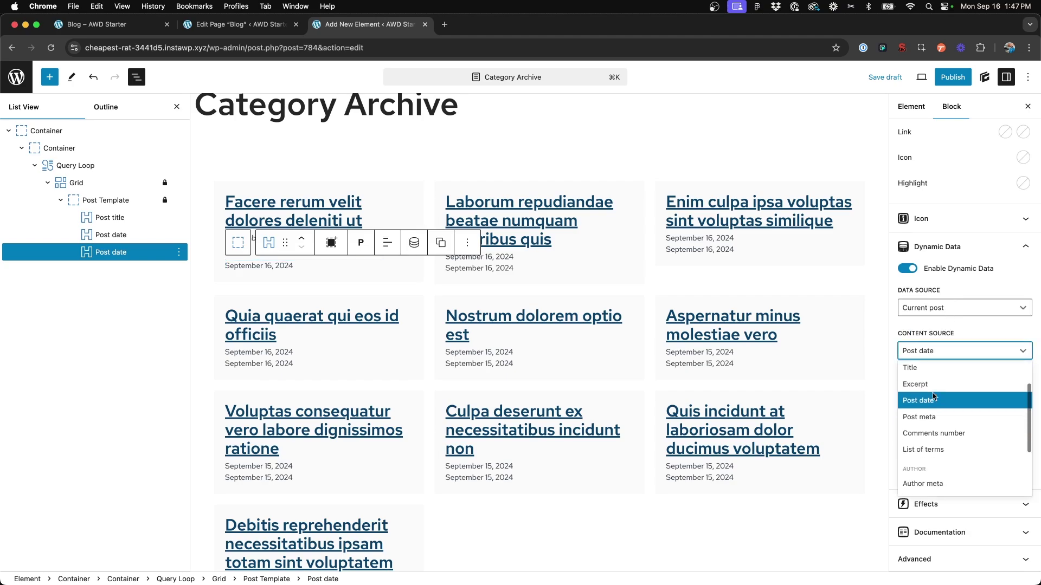
pyautogui.click(928, 449)
pyautogui.click(942, 395)
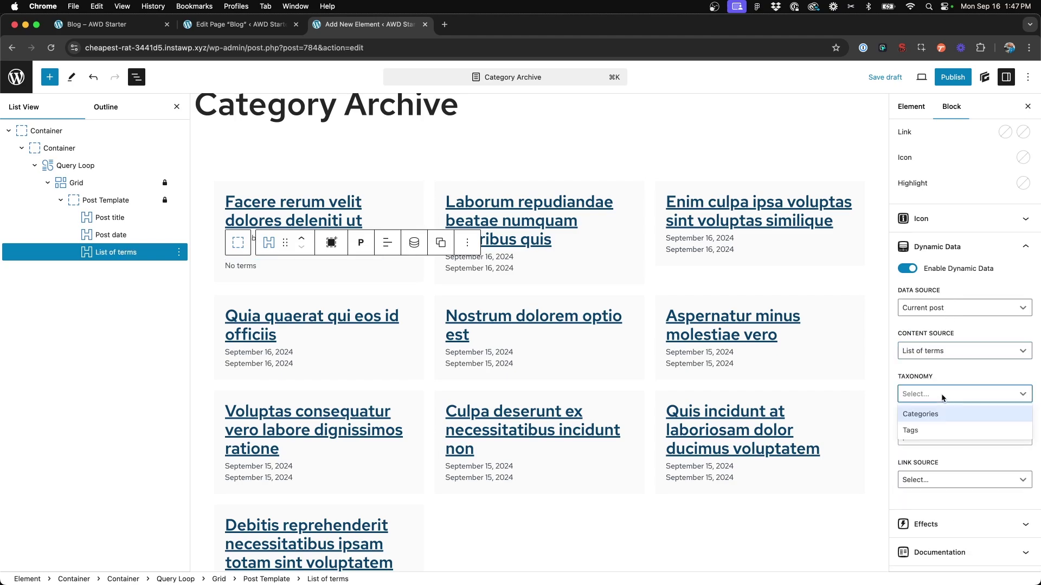
pyautogui.click(939, 415)
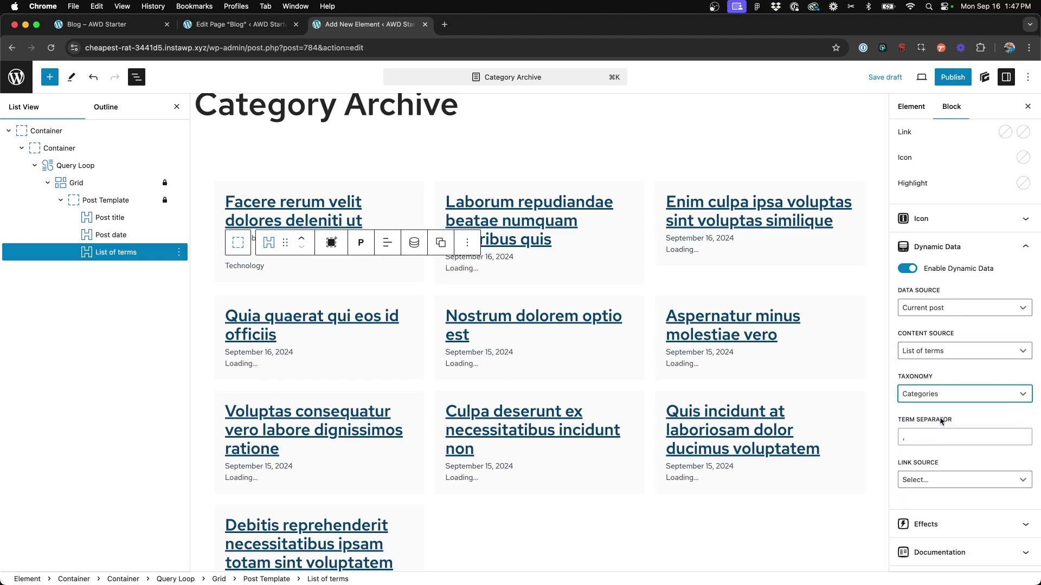
pyautogui.click(942, 480)
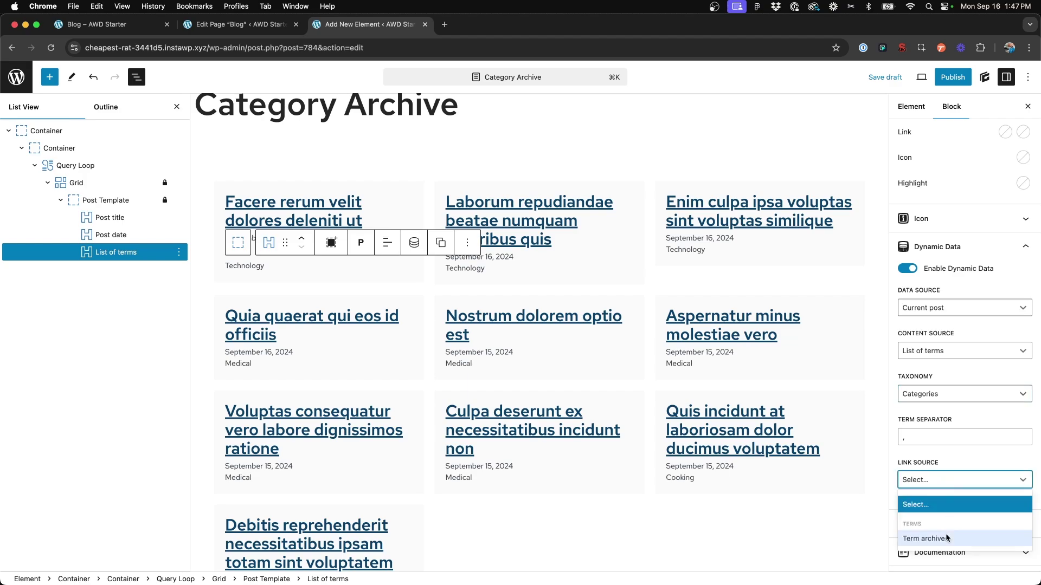
pyautogui.click(938, 458)
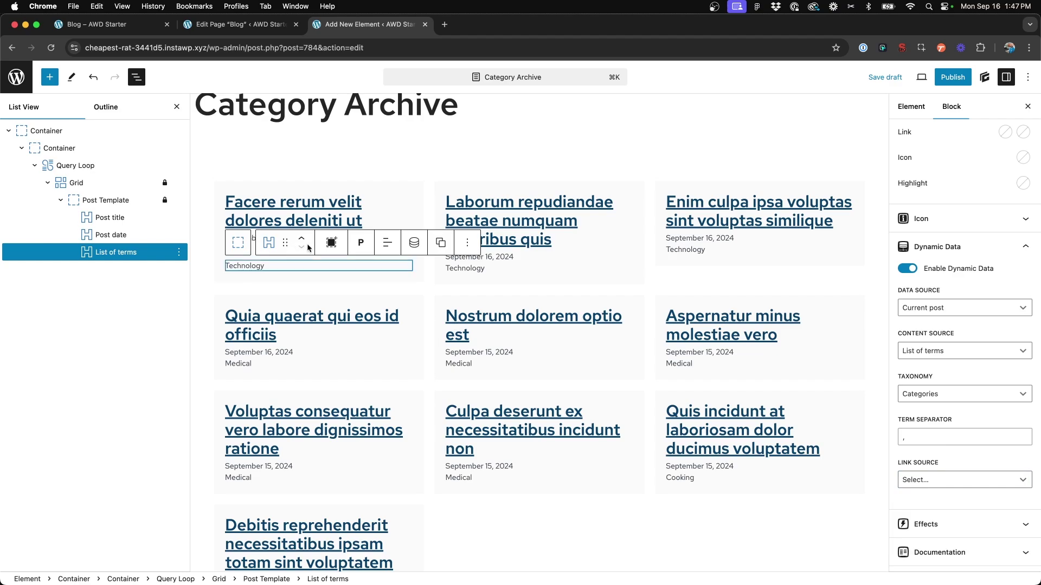
# Move the List of terms headline above the Post title in the Post Template and set its bottom margin to 6 px.
pyautogui.press('super+s')
pyautogui.click(304, 240)
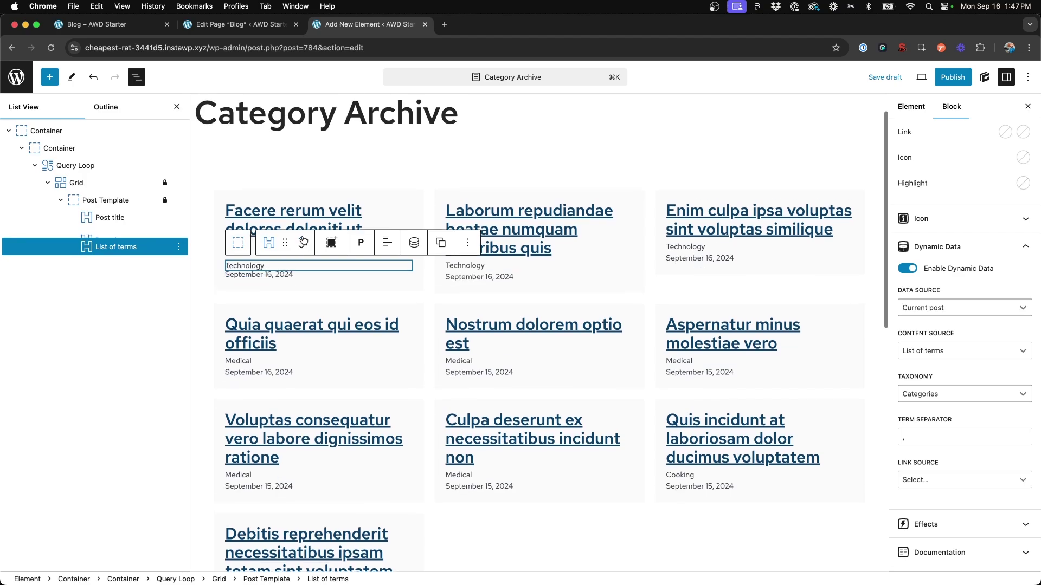
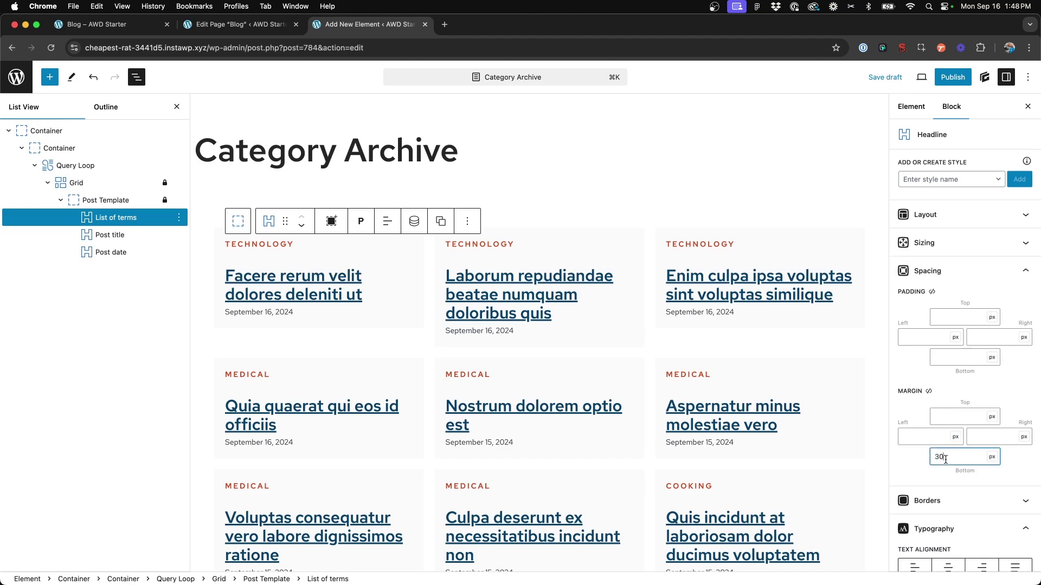
pyautogui.write('6')
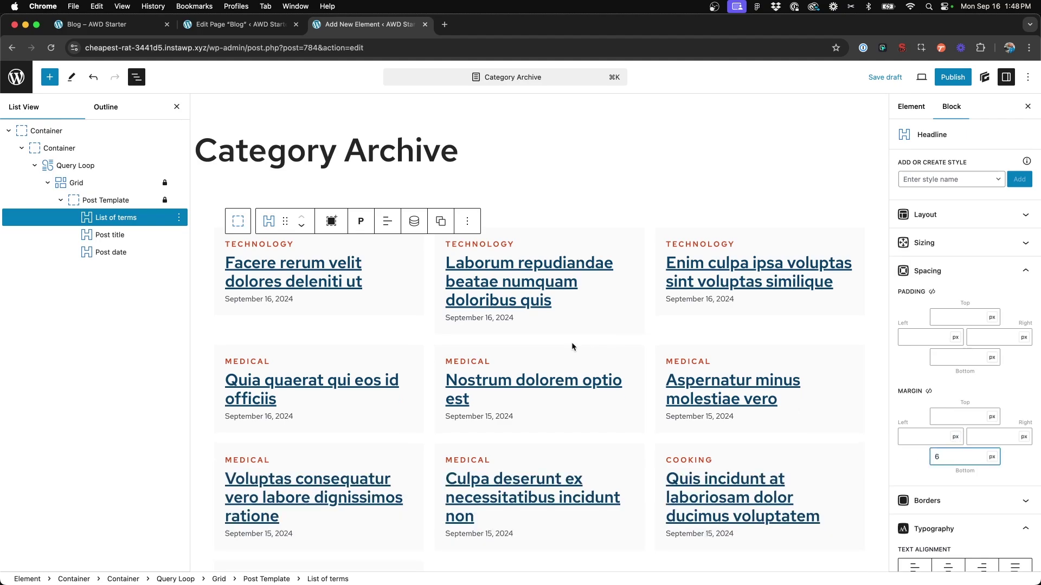
# Set the Post Template container's display to Flex with the Column direction.
pyautogui.click(302, 282)
pyautogui.click(243, 302)
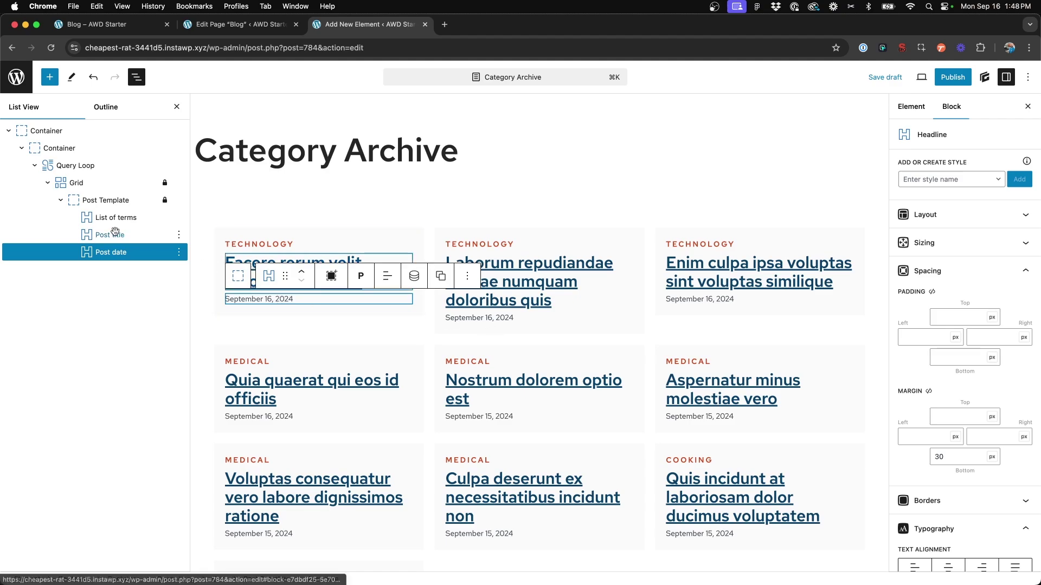
pyautogui.click(96, 203)
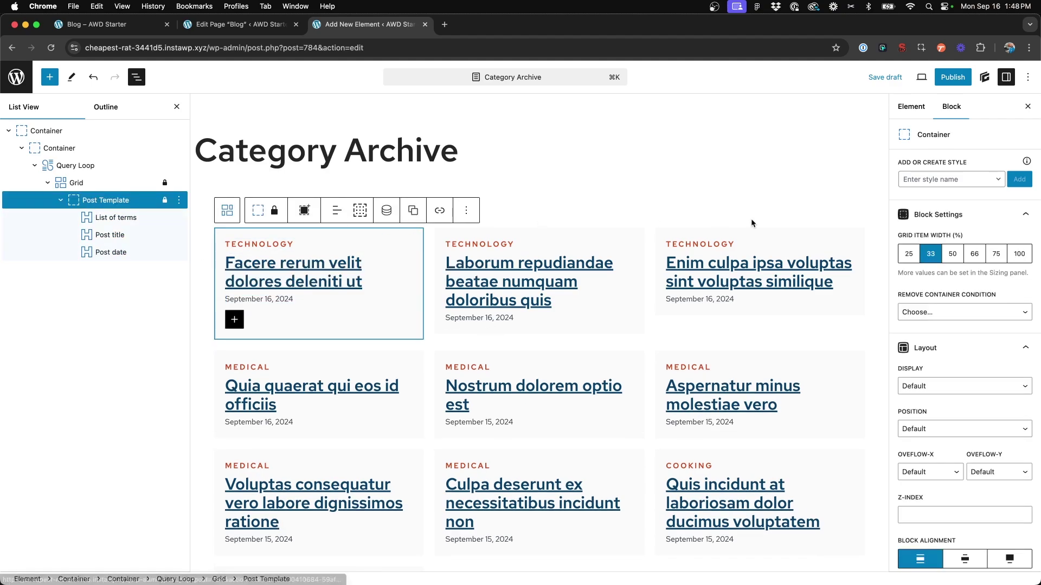
pyautogui.click(965, 386)
pyautogui.click(954, 421)
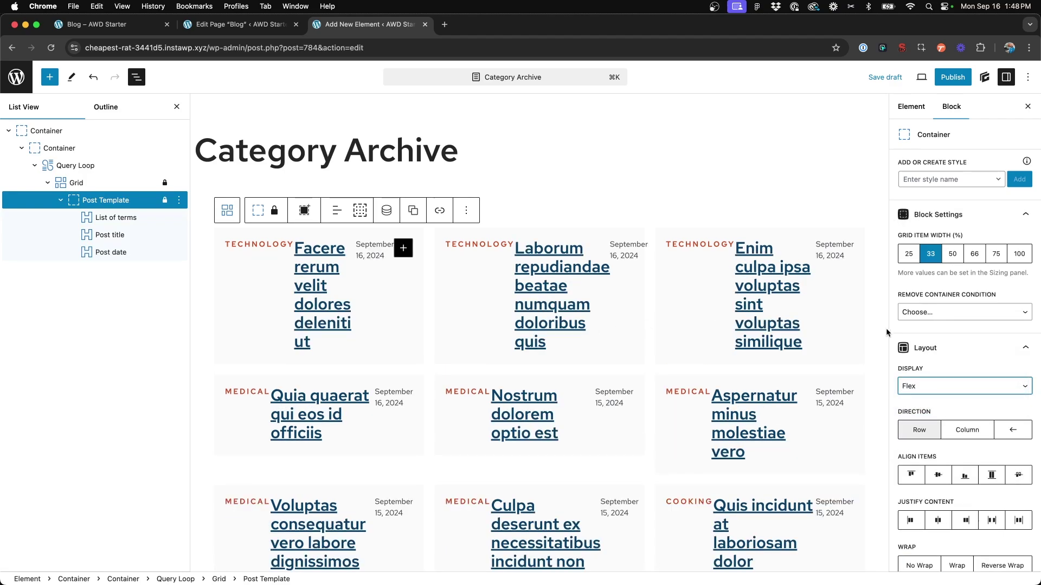
pyautogui.click(967, 430)
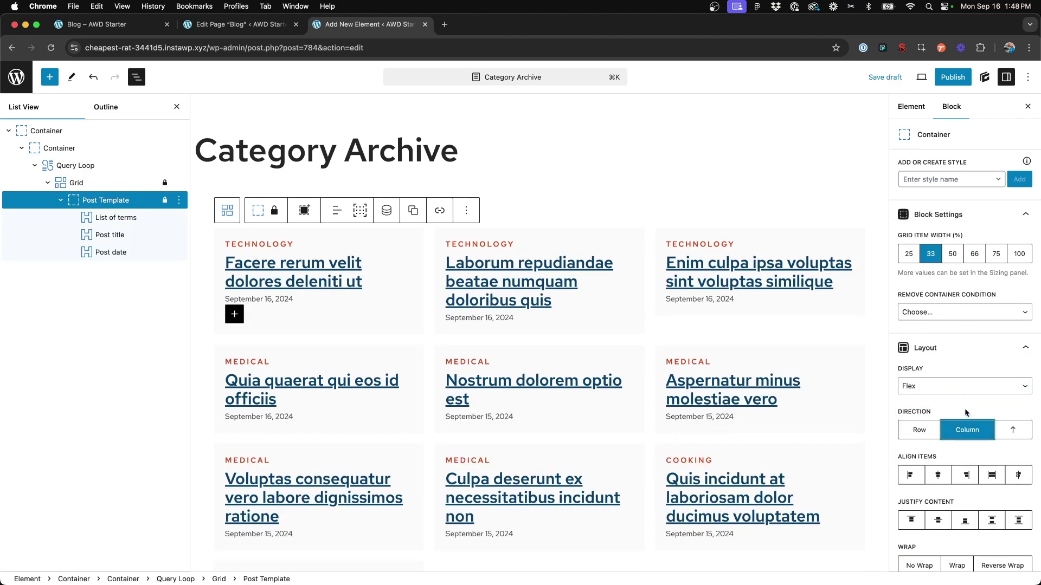
# Set the Post Template container's height to 100%.
pyautogui.scroll(-10, 965, 369)
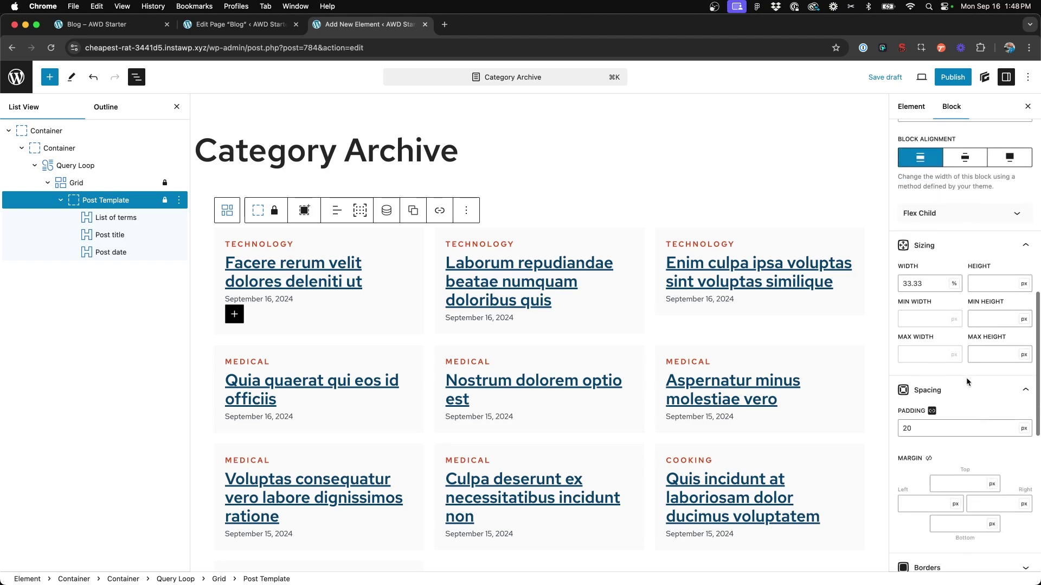
pyautogui.click(988, 283)
pyautogui.write('100')
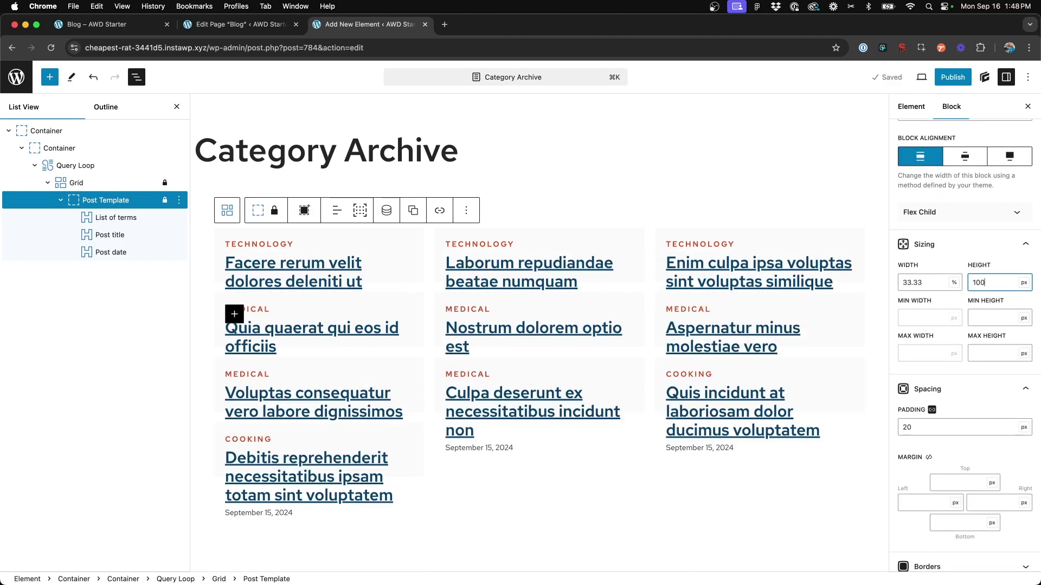
pyautogui.write('%')
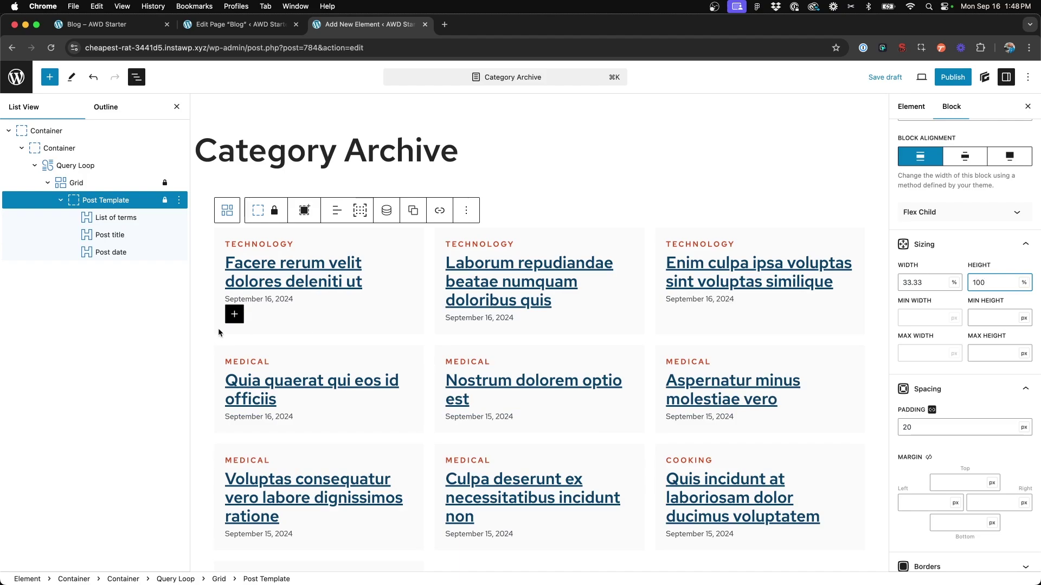
# Set the Post date headline's top margin to auto and its top padding to 12 px.
pyautogui.click(286, 300)
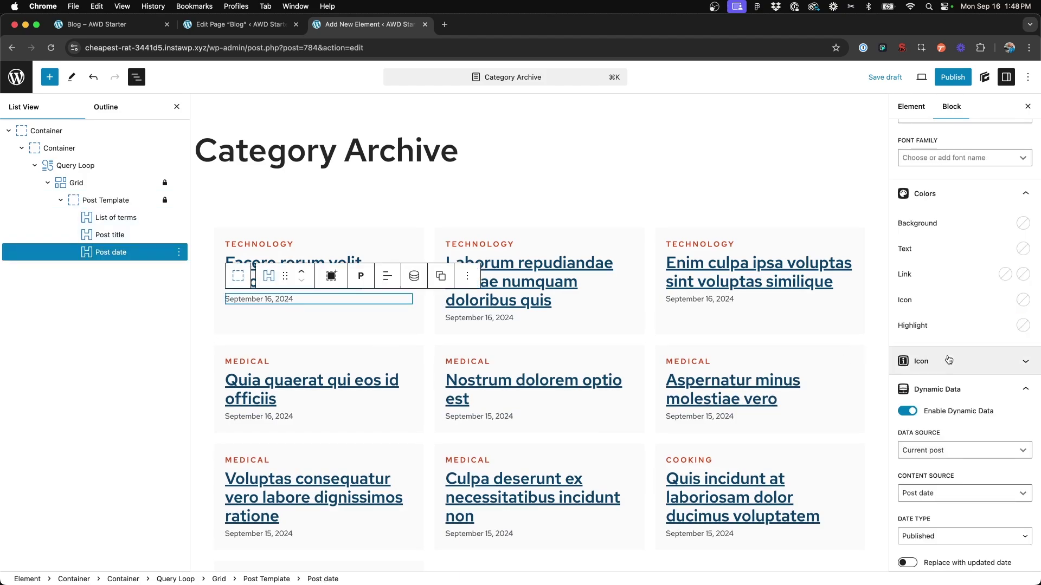
pyautogui.scroll(-5, 948, 360)
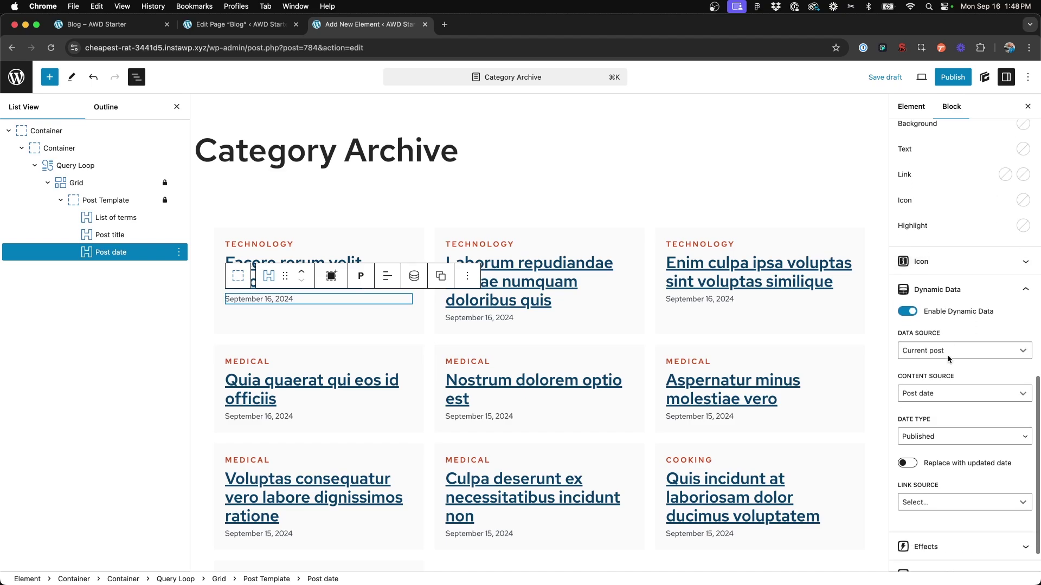
pyautogui.scroll(10, 948, 360)
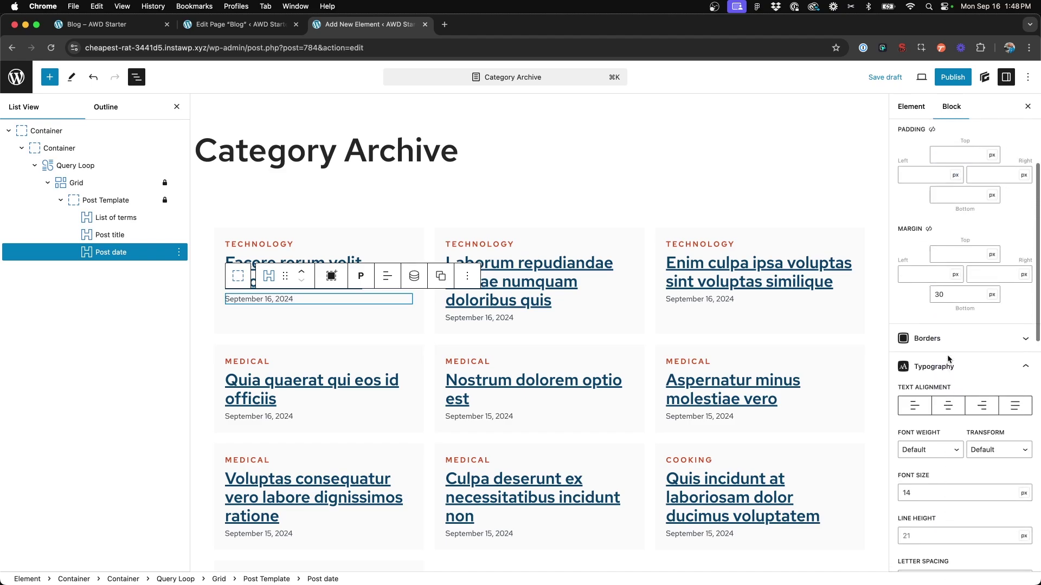
pyautogui.click(948, 296)
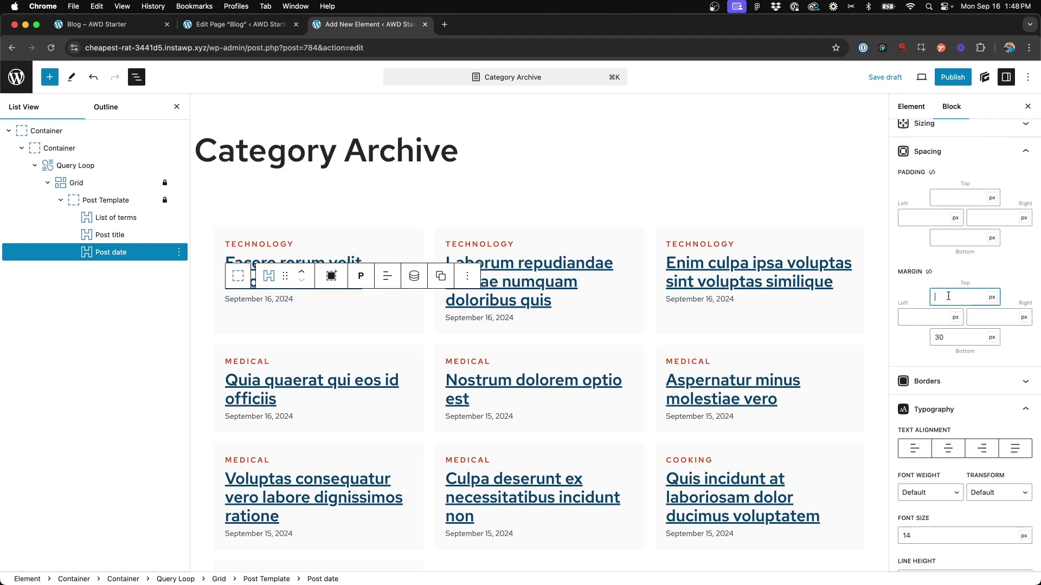
pyautogui.write('auto')
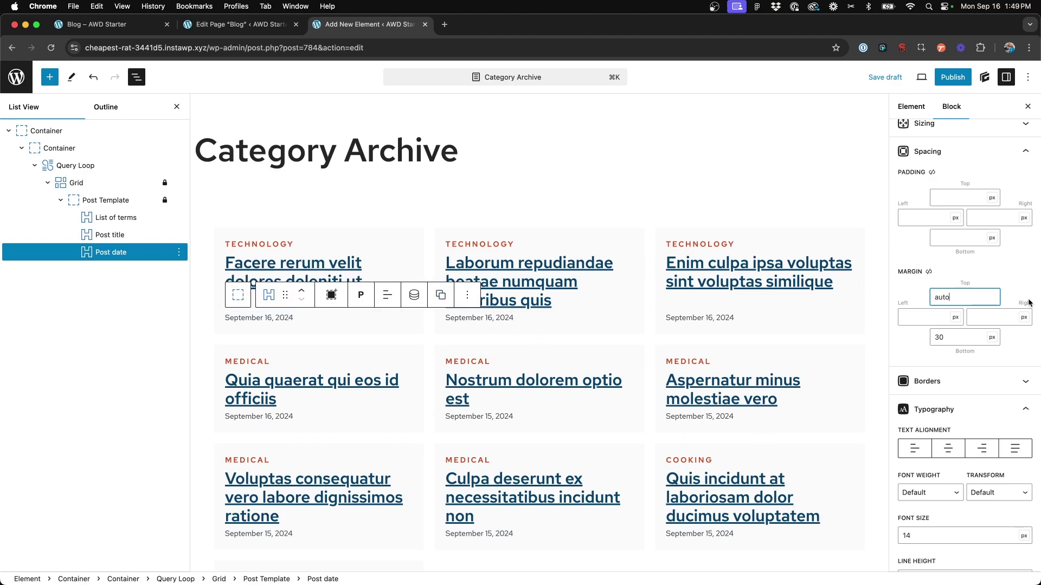
pyautogui.click(939, 192)
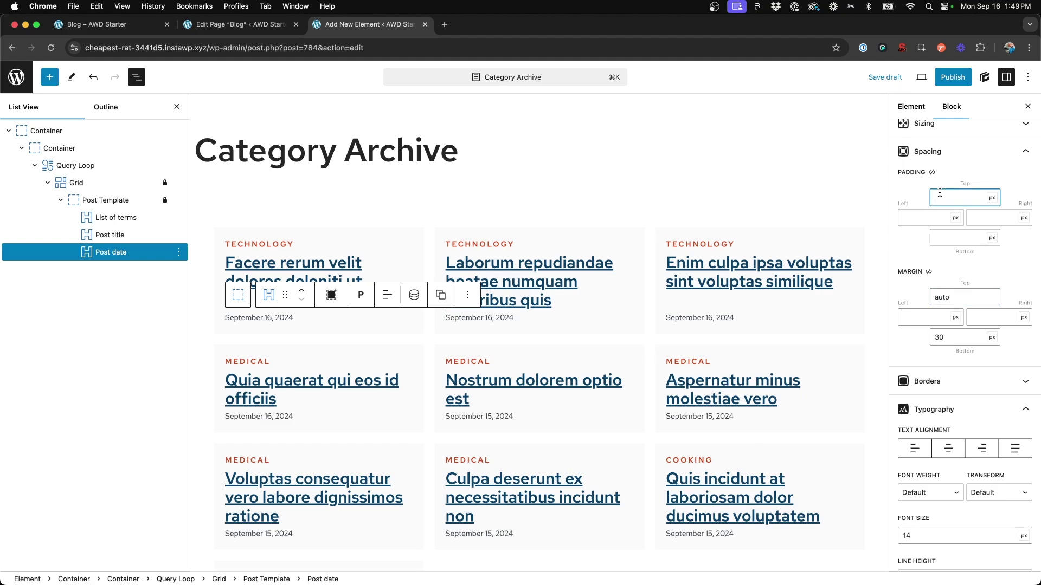
pyautogui.write('12')
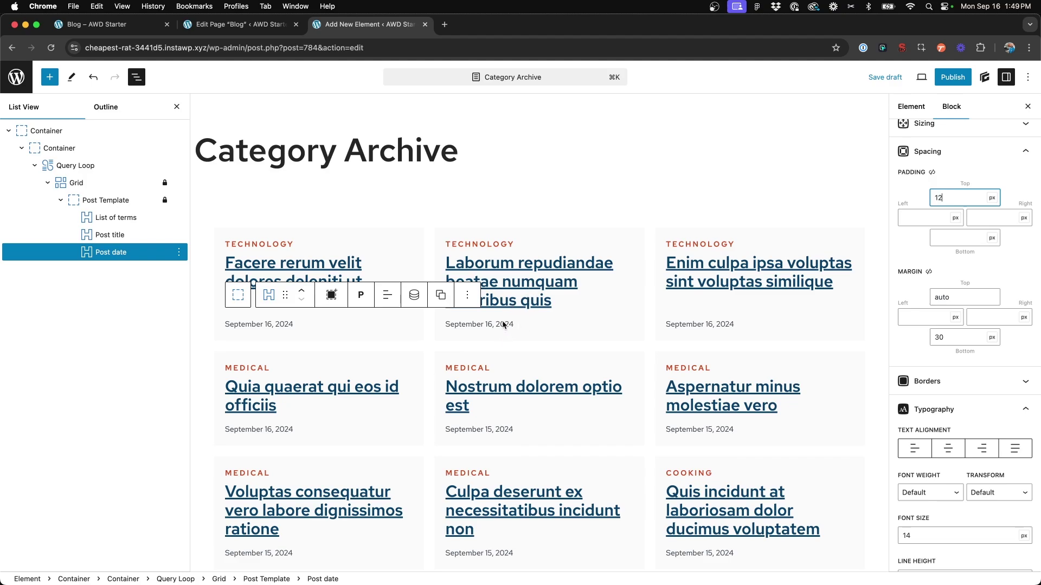
# Add the additional CSS class no-ul to the Post title headline.
pyautogui.click(538, 280)
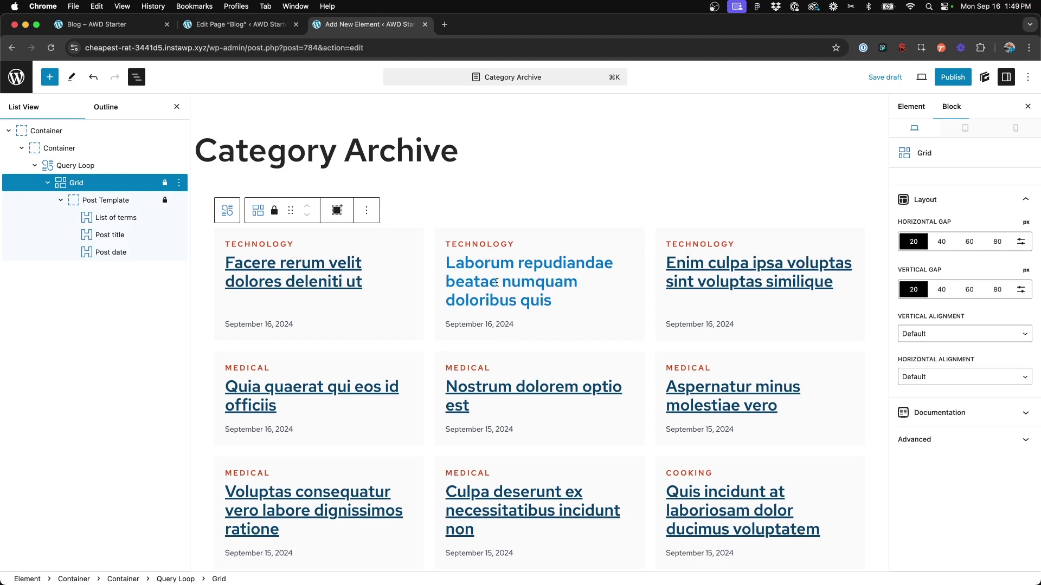
pyautogui.click(535, 266)
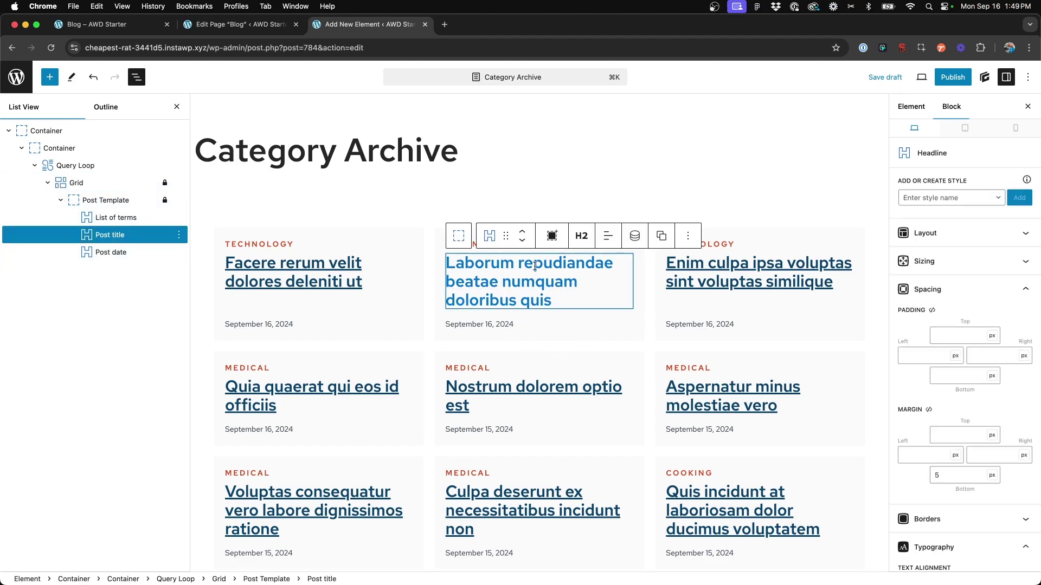
pyautogui.scroll(-3, 975, 271)
pyautogui.scroll(-10, 977, 273)
pyautogui.click(949, 552)
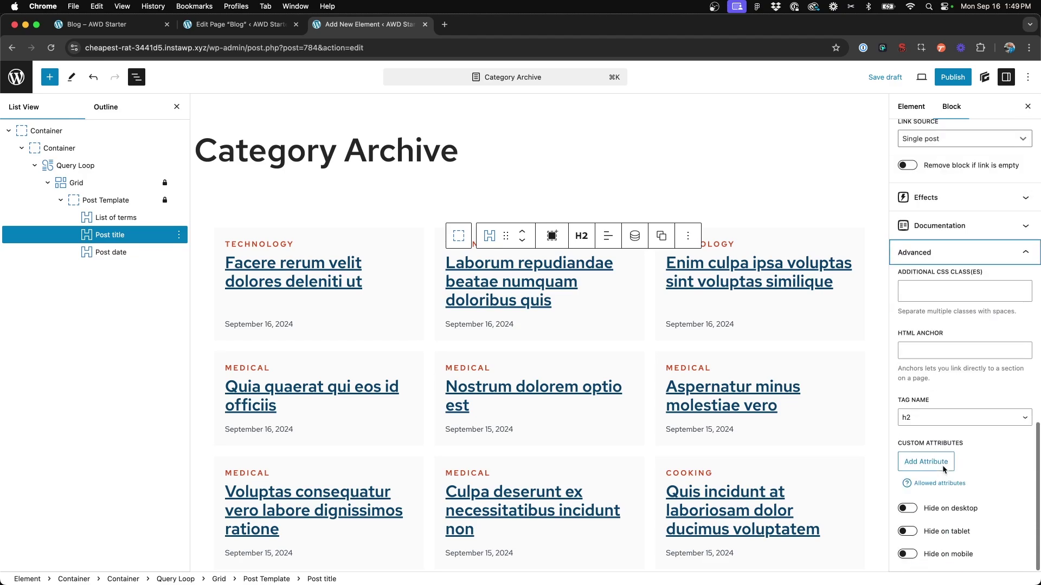
pyautogui.click(927, 291)
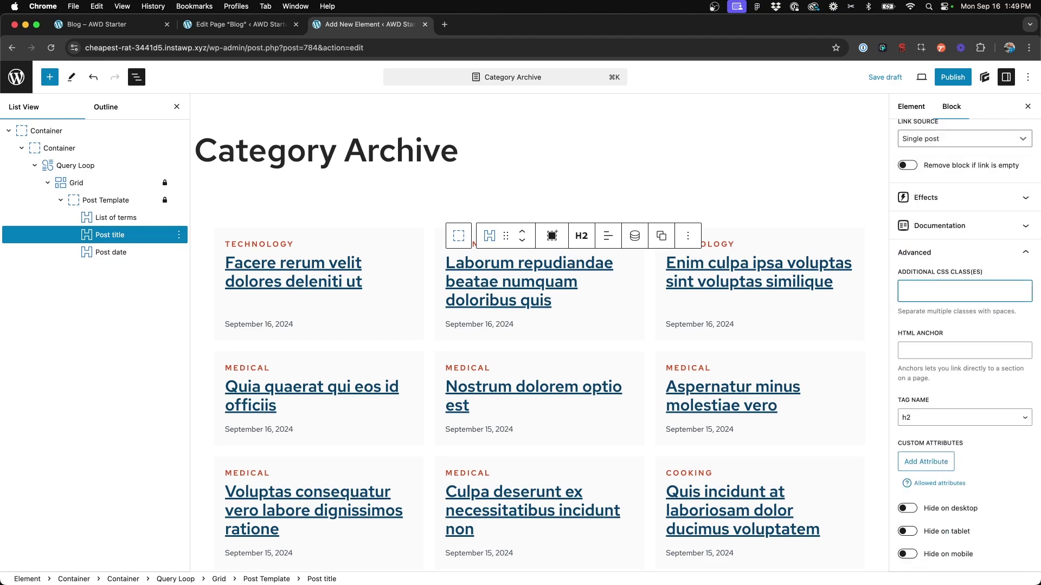
pyautogui.write('no-ul')
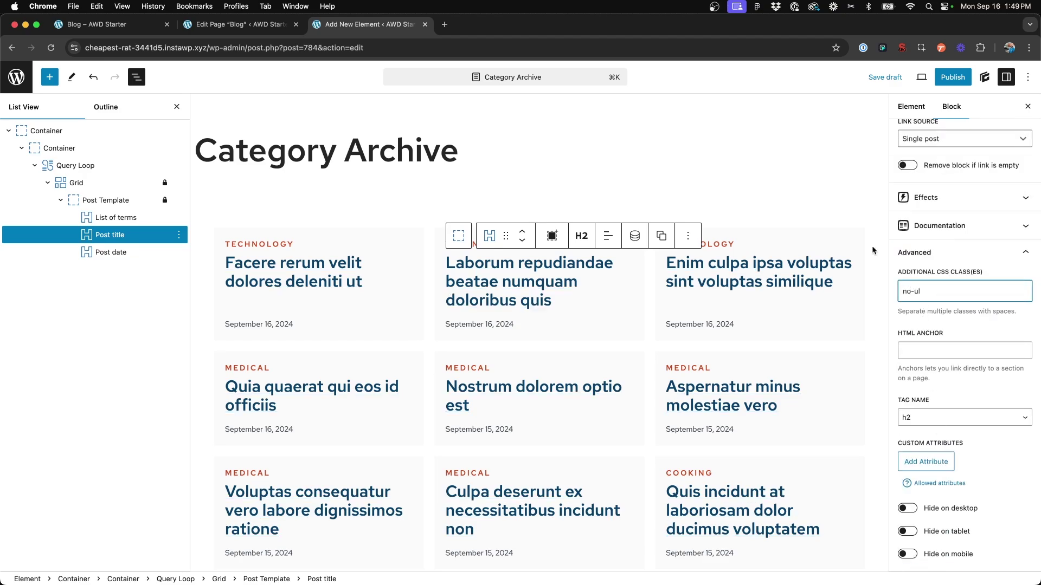
# Set the element's location display rule to Post Category Archive.
pyautogui.scroll(-15, 310, 255)
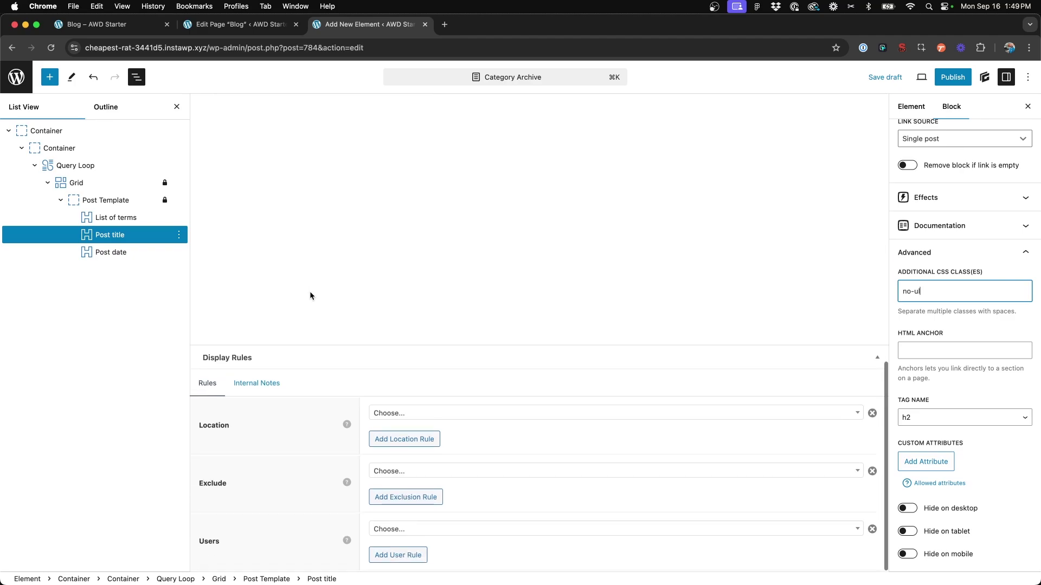
pyautogui.click(396, 414)
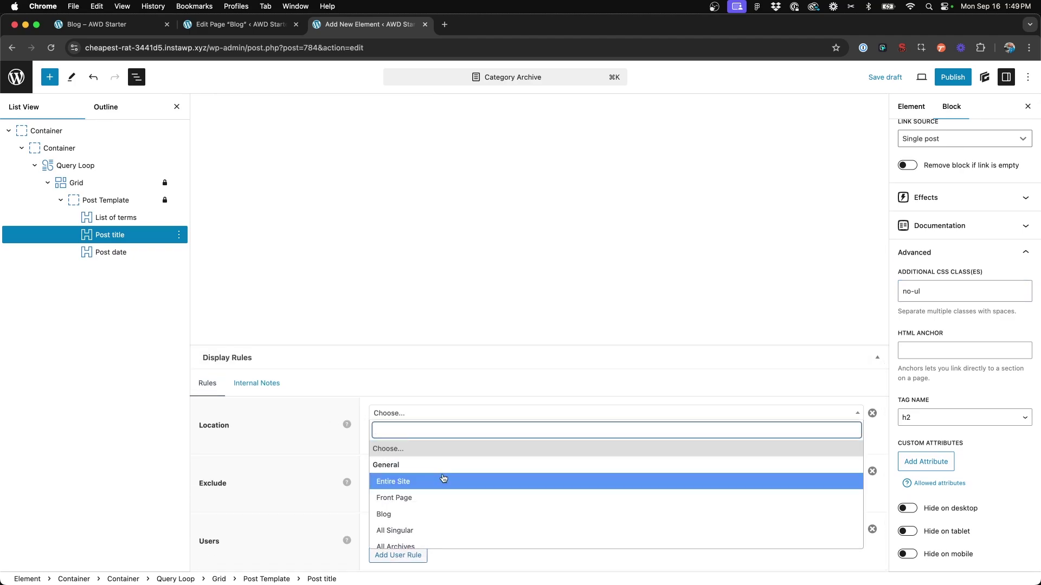
pyautogui.scroll(-3, 415, 450)
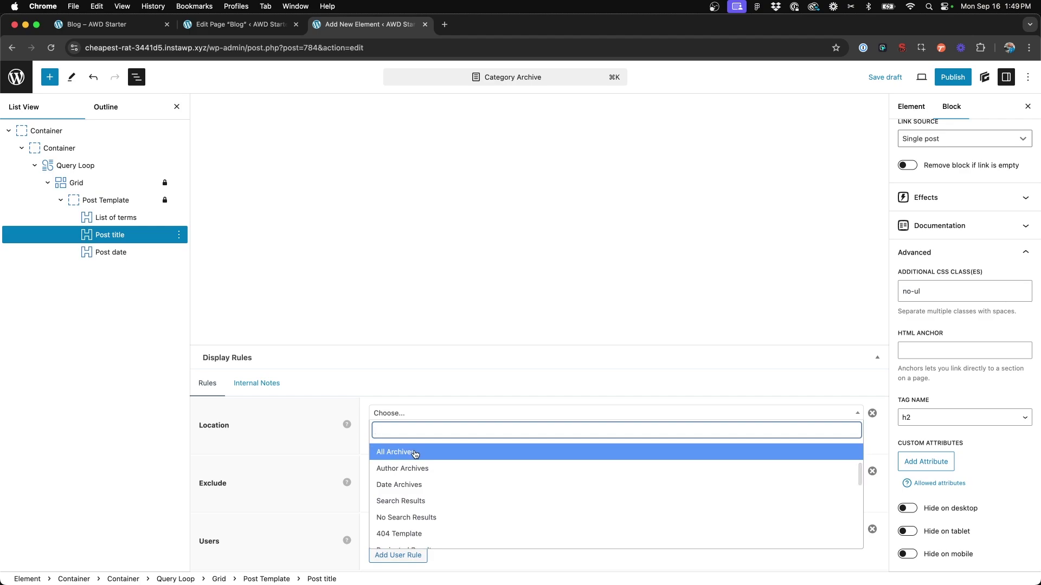
pyautogui.scroll(-5, 419, 464)
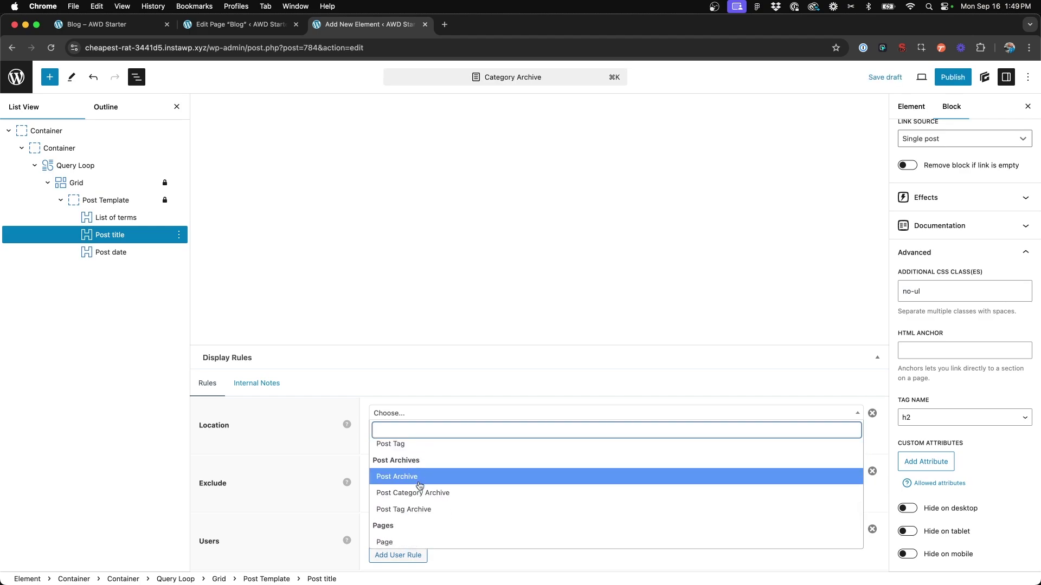
pyautogui.click(429, 493)
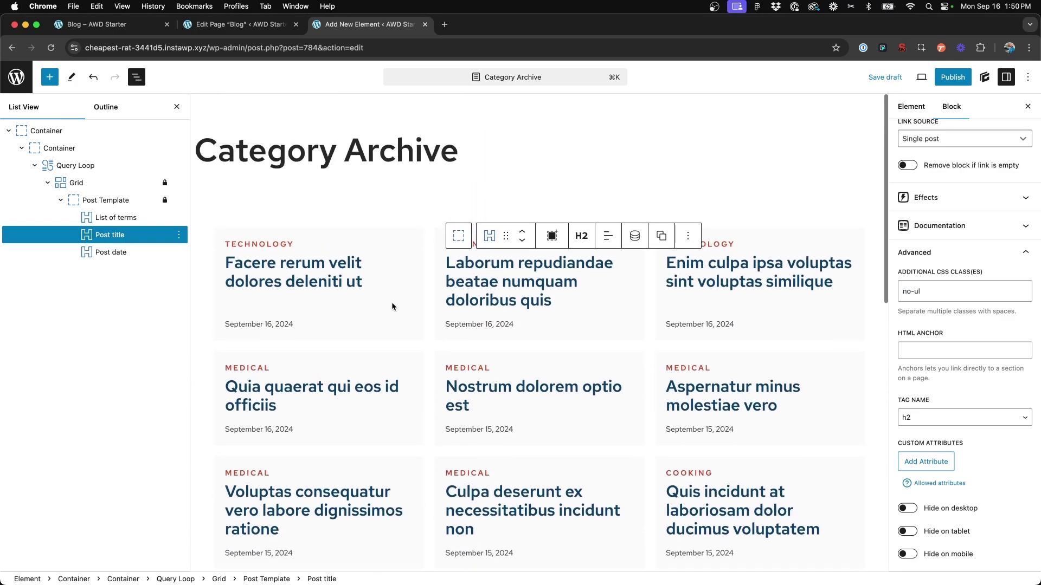
# Make the Query Loop inherit its query from the template and publish the Category Archive element.
pyautogui.click(80, 166)
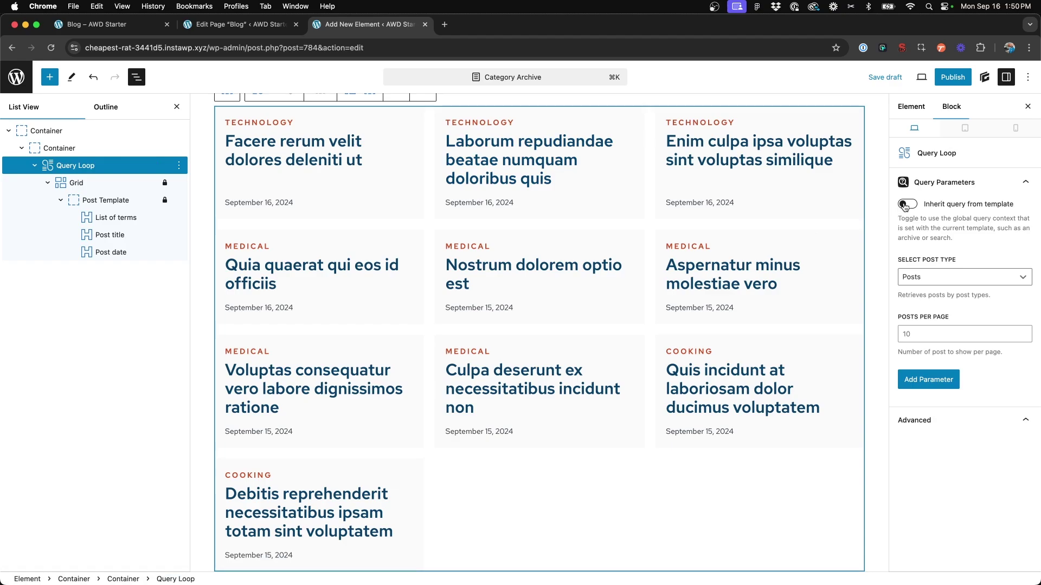
pyautogui.scroll(-10, 395, 369)
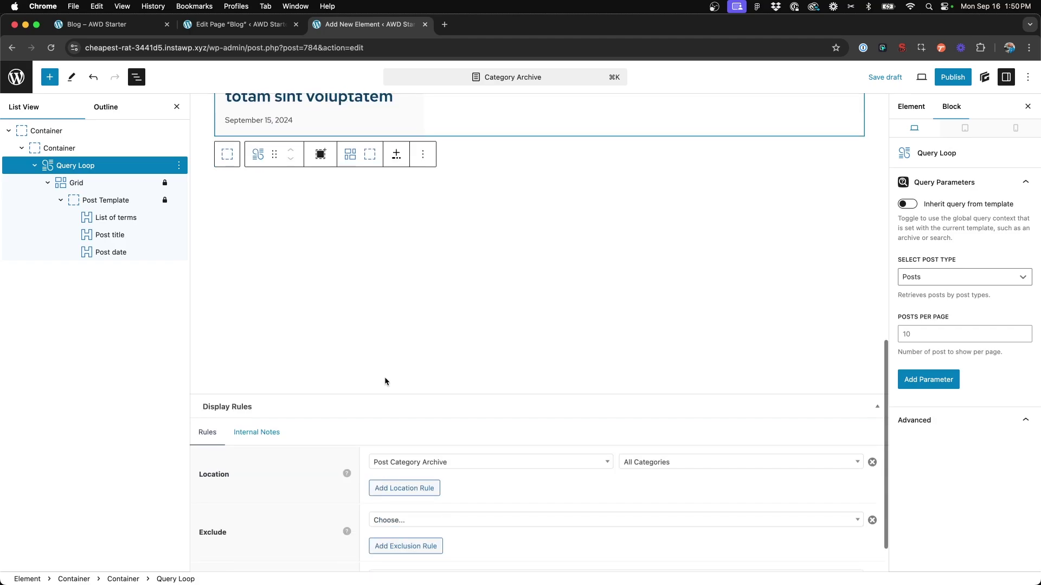
pyautogui.scroll(10, 440, 467)
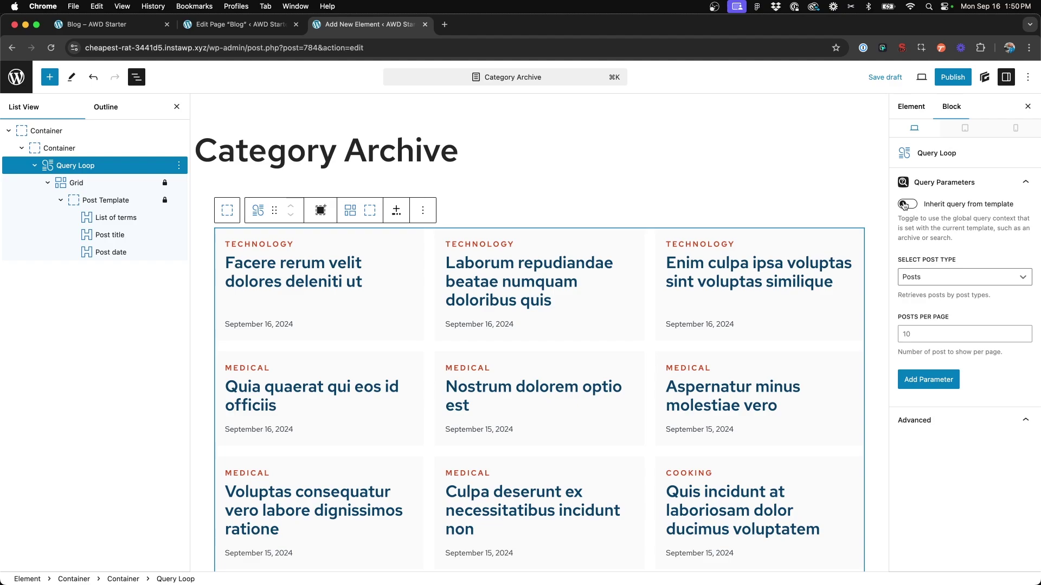
pyautogui.click(904, 205)
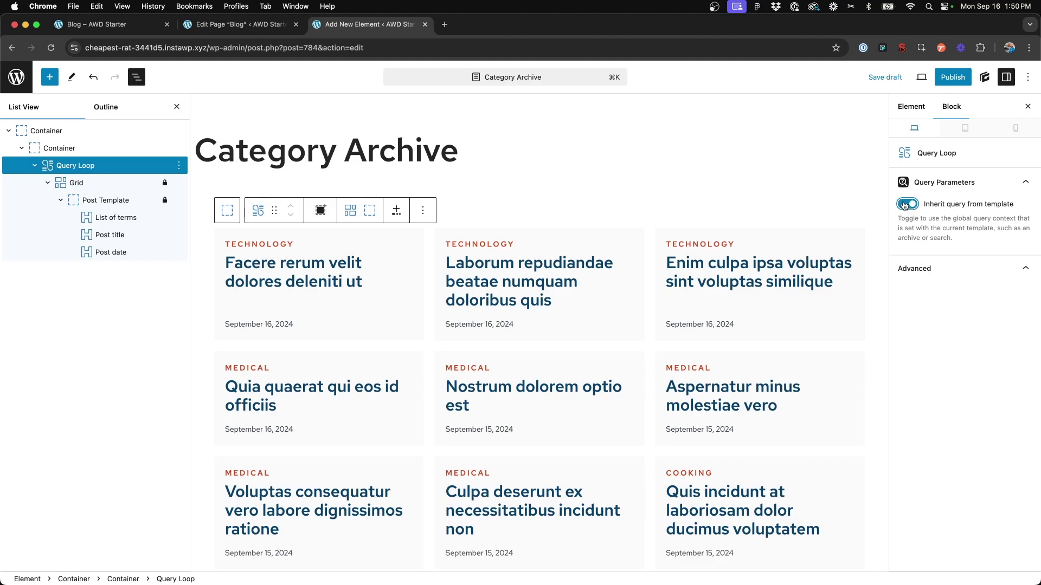
pyautogui.click(957, 79)
pyautogui.click(957, 79)
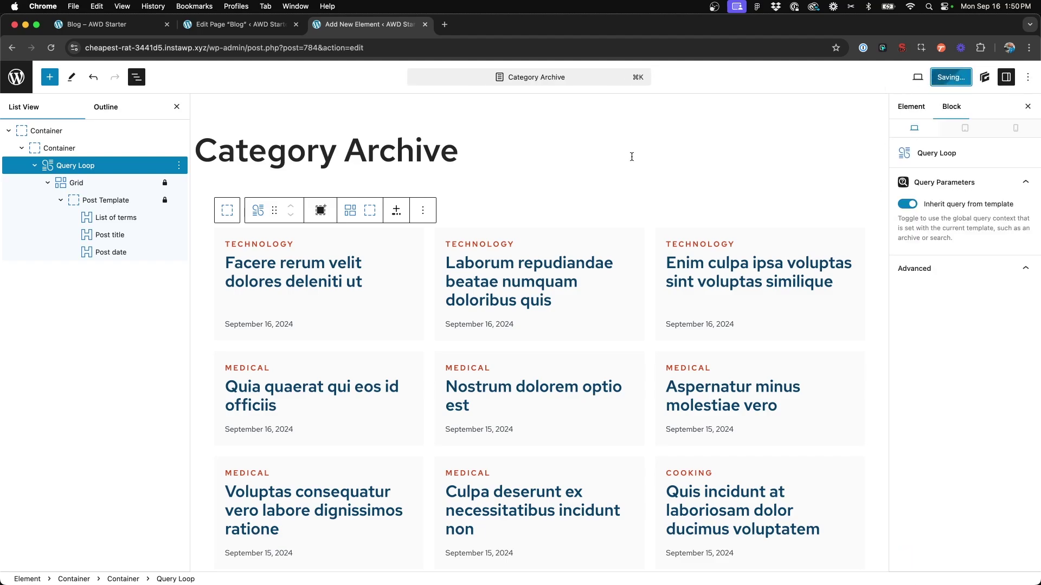
# Reload the live Blog page, open the Medical category archive from a post card, and check its address and post grid.
pyautogui.click(108, 24)
pyautogui.press('super+r')
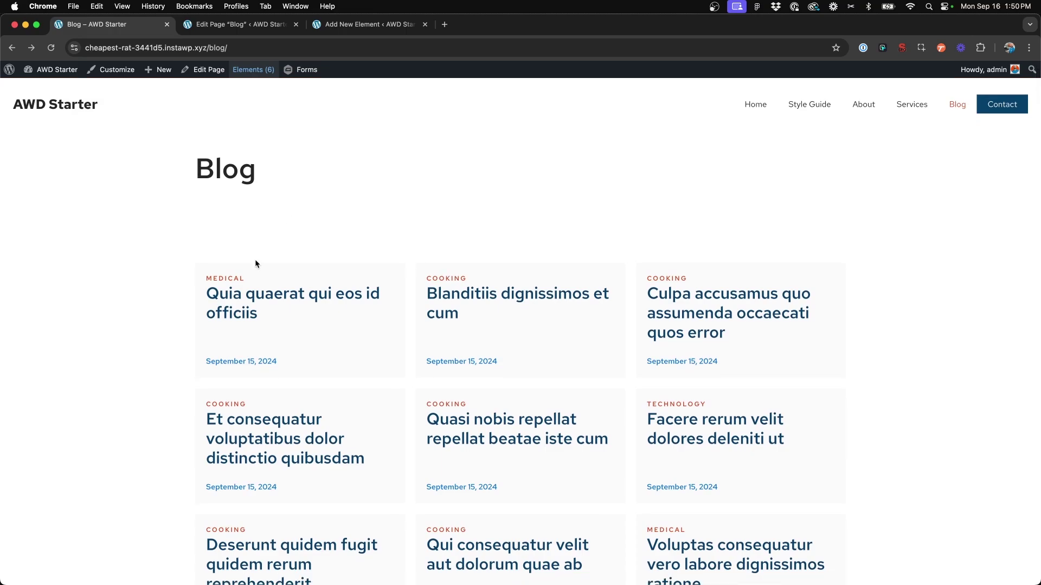
pyautogui.click(228, 280)
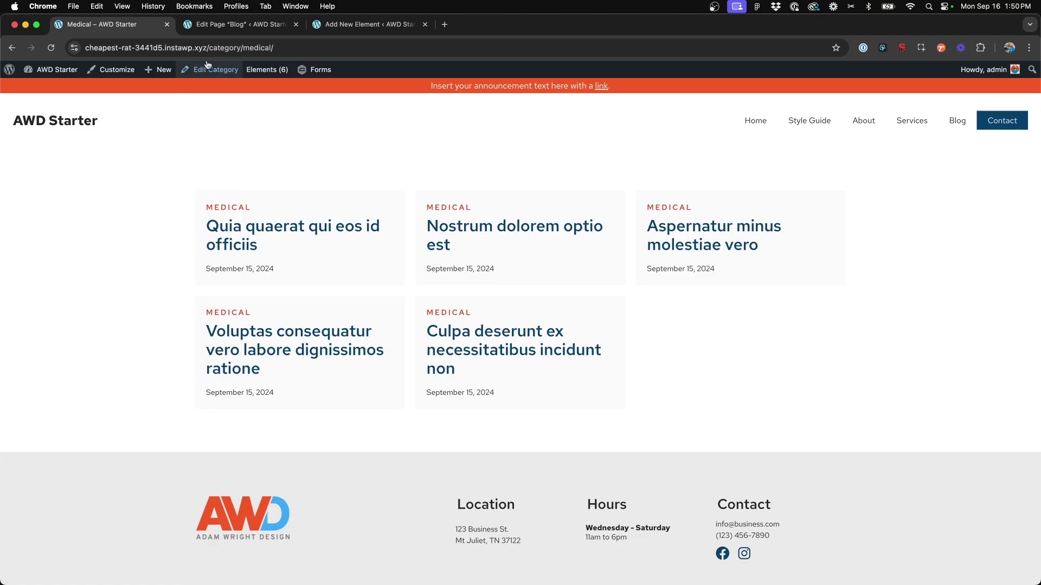
pyautogui.click(235, 47)
pyautogui.click(235, 47)
pyautogui.moveTo(235, 48); pyautogui.dragTo(323, 44)
pyautogui.click(256, 167)
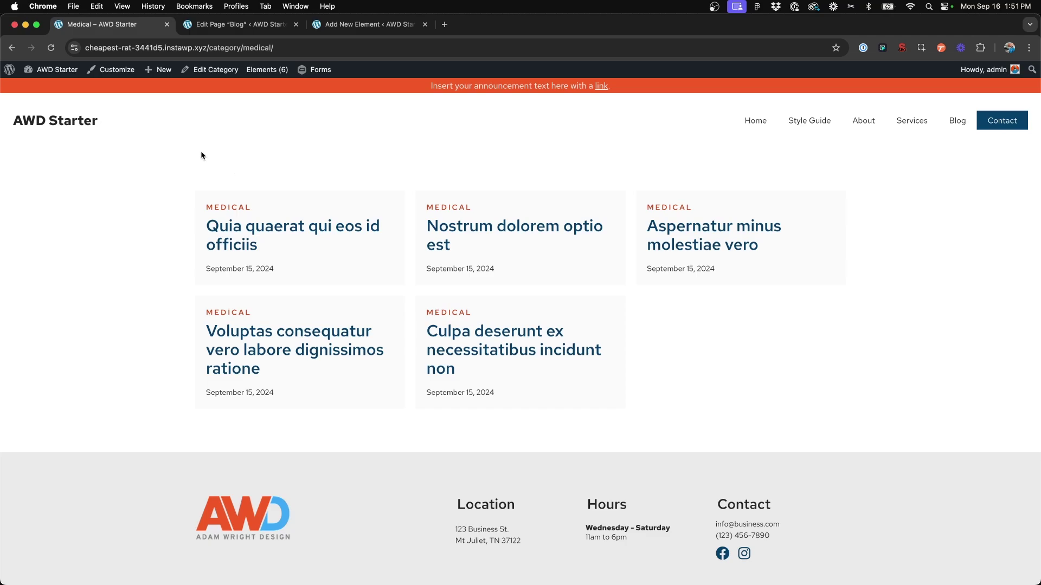
# Insert a Headline block above the Query Loop in the Category Archive element and make it an H1.
pyautogui.click(363, 25)
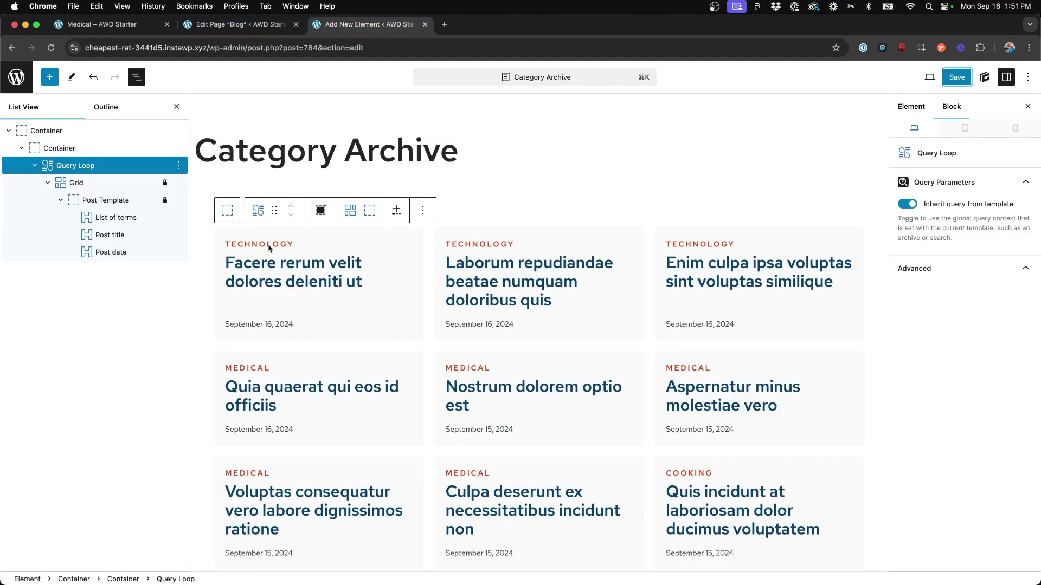
pyautogui.click(96, 167)
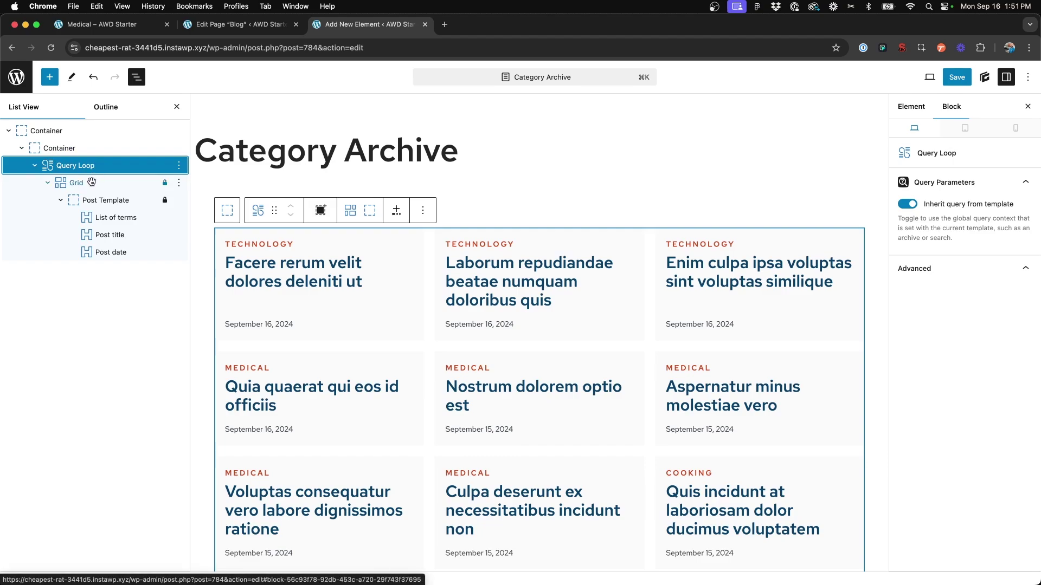
pyautogui.press('Down')
pyautogui.press('Up')
pyautogui.press('Return')
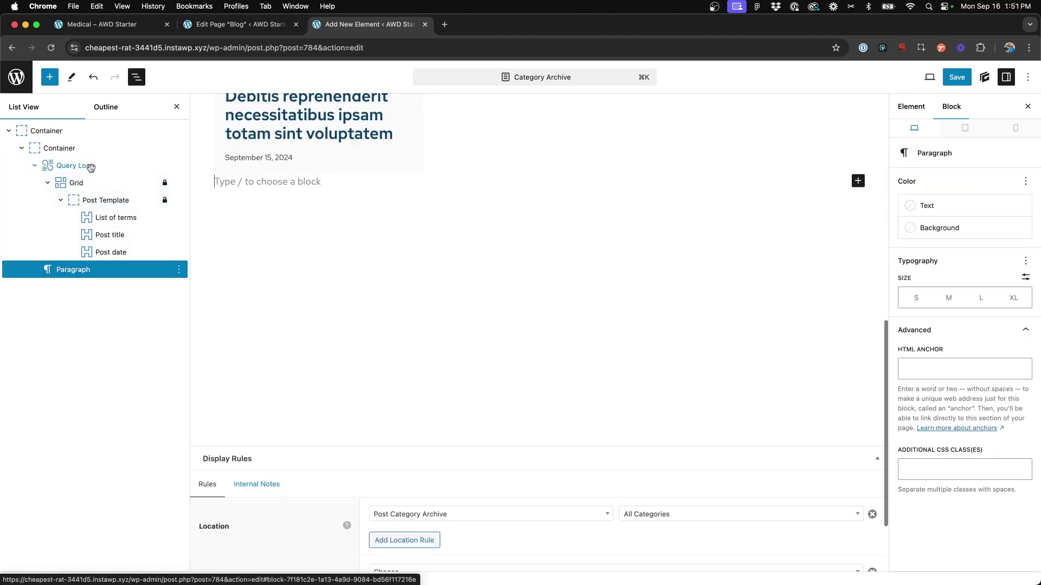
pyautogui.write('/head')
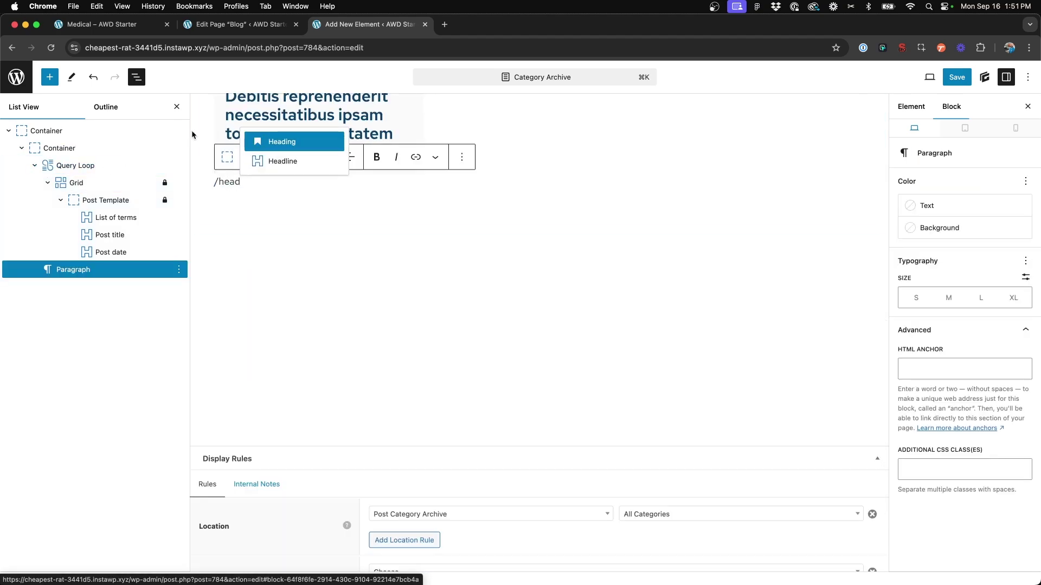
pyautogui.click(318, 163)
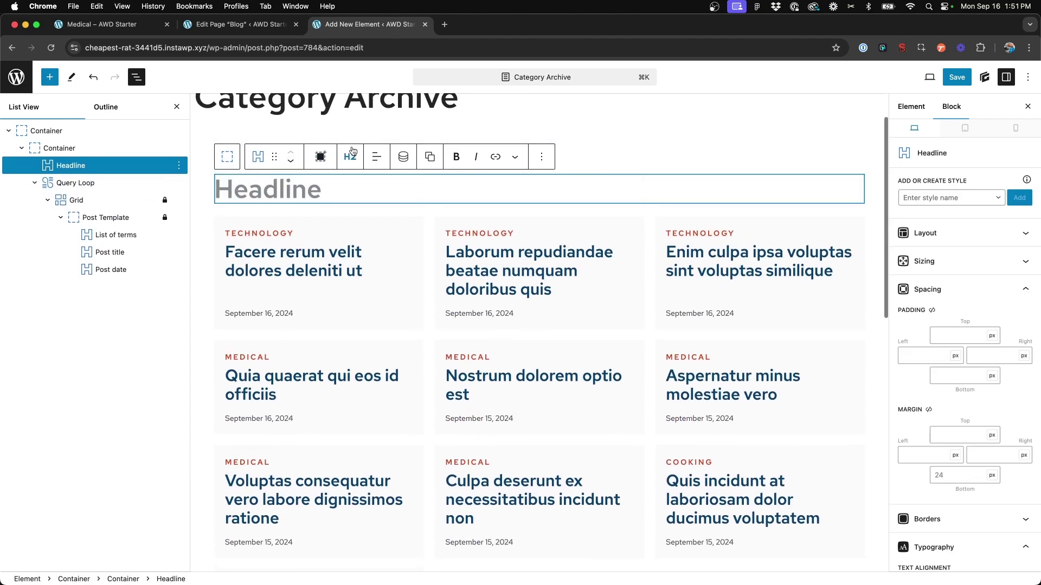
pyautogui.click(350, 157)
pyautogui.click(371, 189)
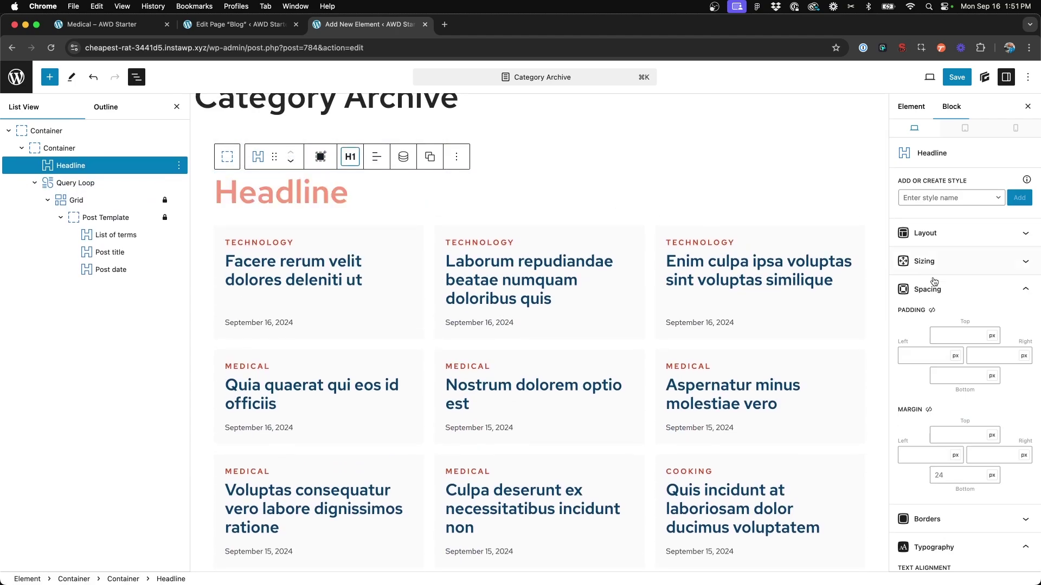
# Enable dynamic data on the H1 headline with List of terms as the content source, and save the element.
pyautogui.scroll(-10, 922, 282)
pyautogui.click(936, 324)
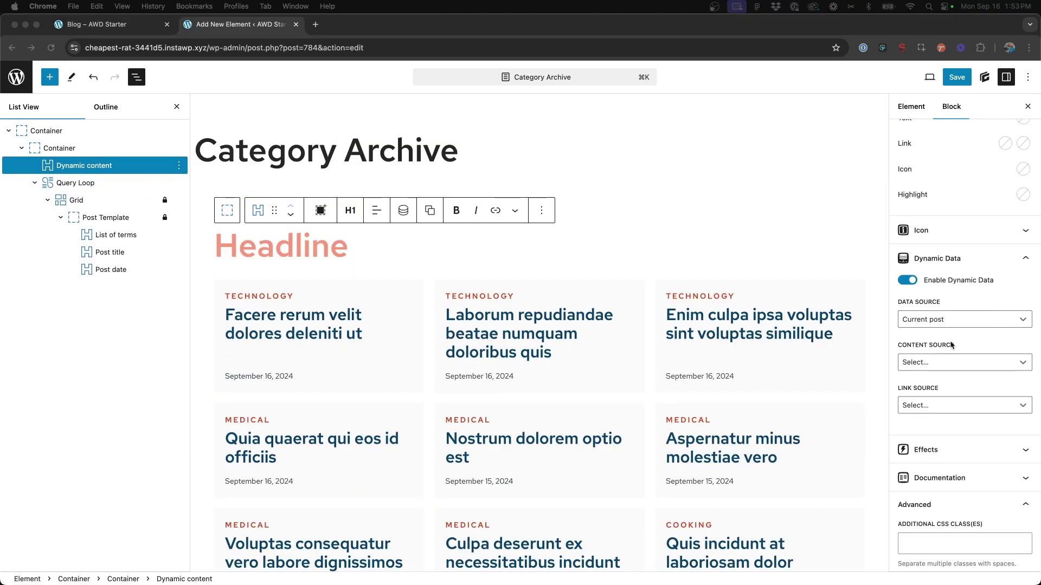
pyautogui.click(937, 363)
pyautogui.scroll(-2, 935, 418)
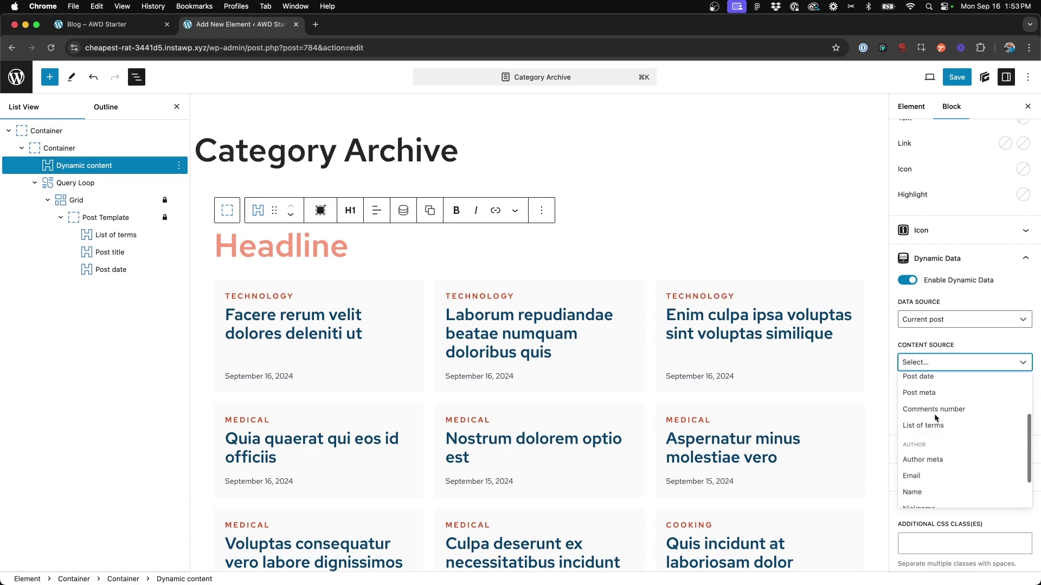
pyautogui.click(940, 422)
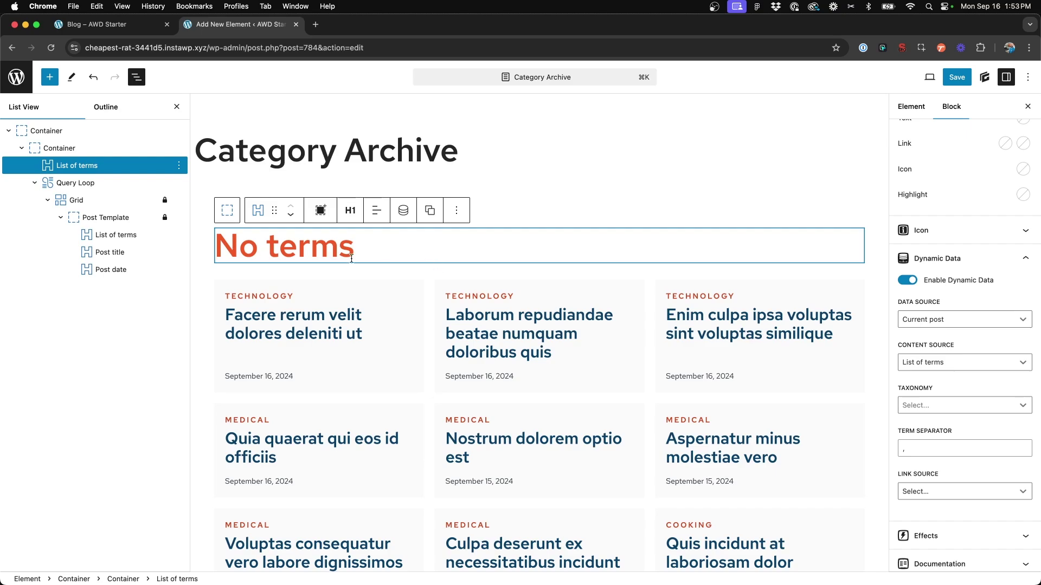
pyautogui.click(956, 77)
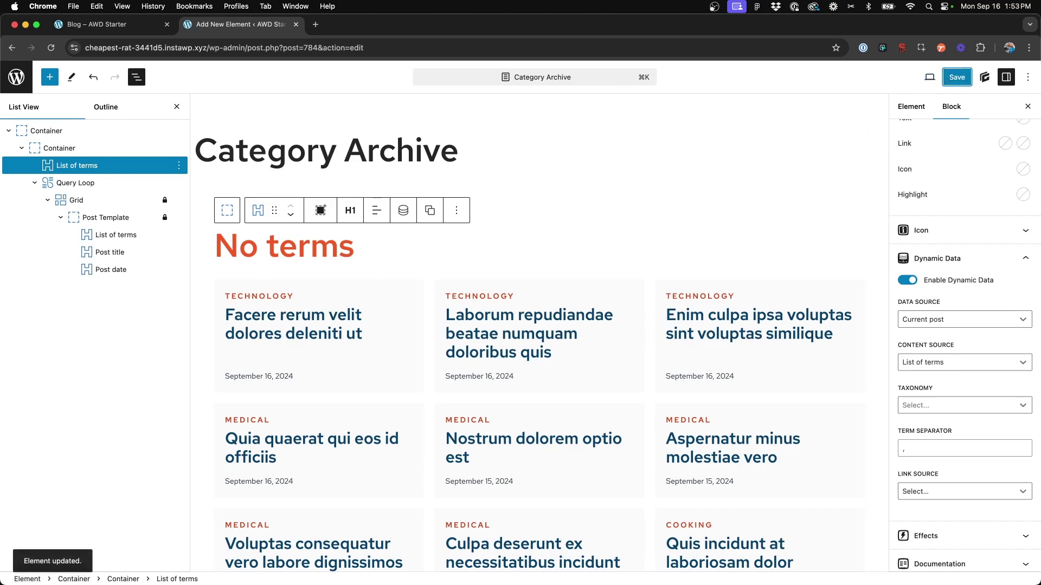
# Open the Cooking category archive from a post card on the live Blog page and examine its heading and post grid.
pyautogui.hotkey('ctrl', 'shift', 'Tab')
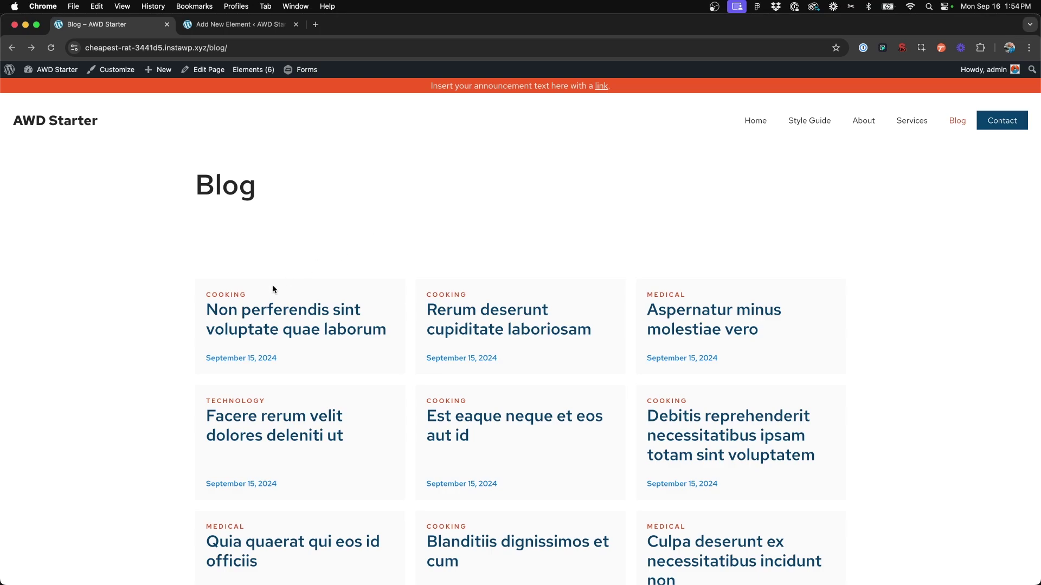
pyautogui.click(233, 298)
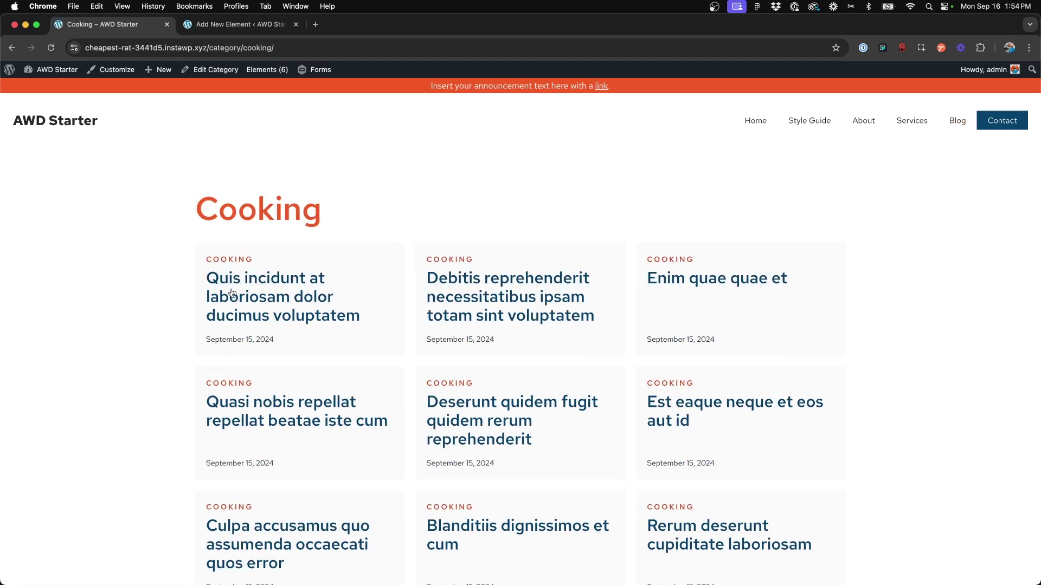
pyautogui.scroll(-1, 206, 151)
pyautogui.scroll(-3, 206, 152)
pyautogui.scroll(3, 204, 150)
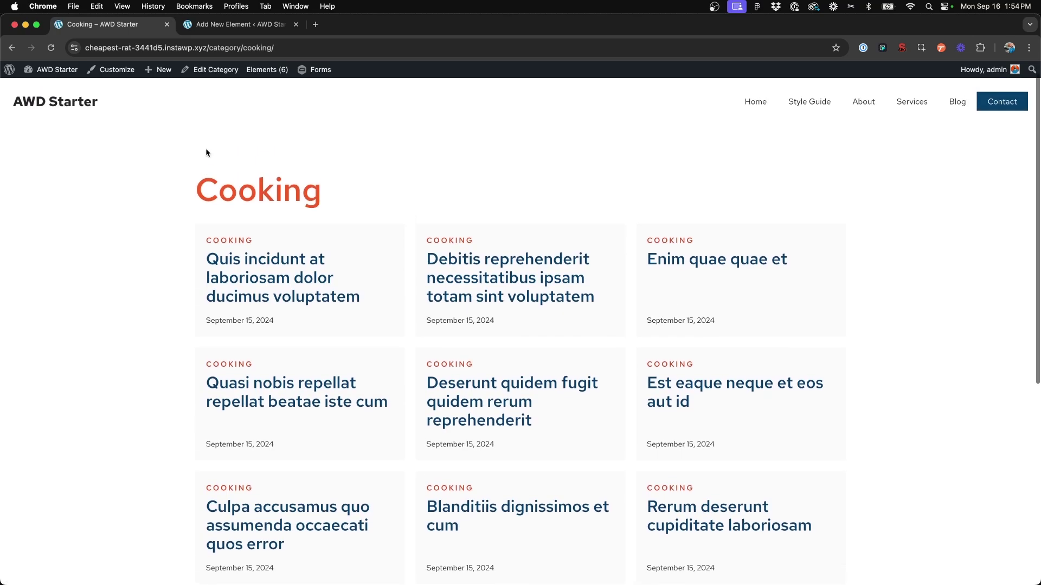
pyautogui.moveTo(199, 187); pyautogui.dragTo(157, 195)
pyautogui.click(158, 195)
pyautogui.scroll(-3, 157, 190)
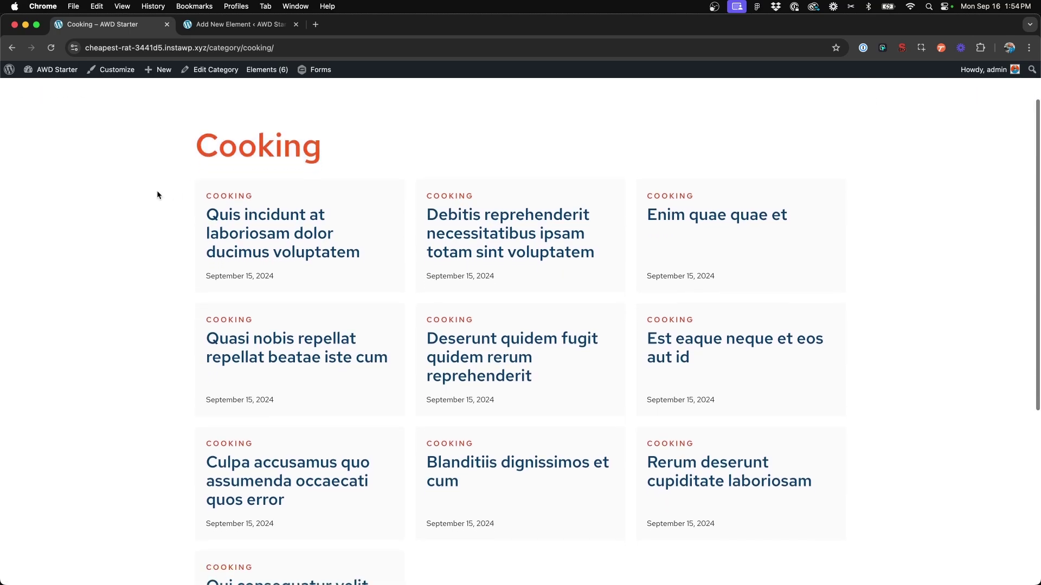
pyautogui.scroll(-3, 316, 357)
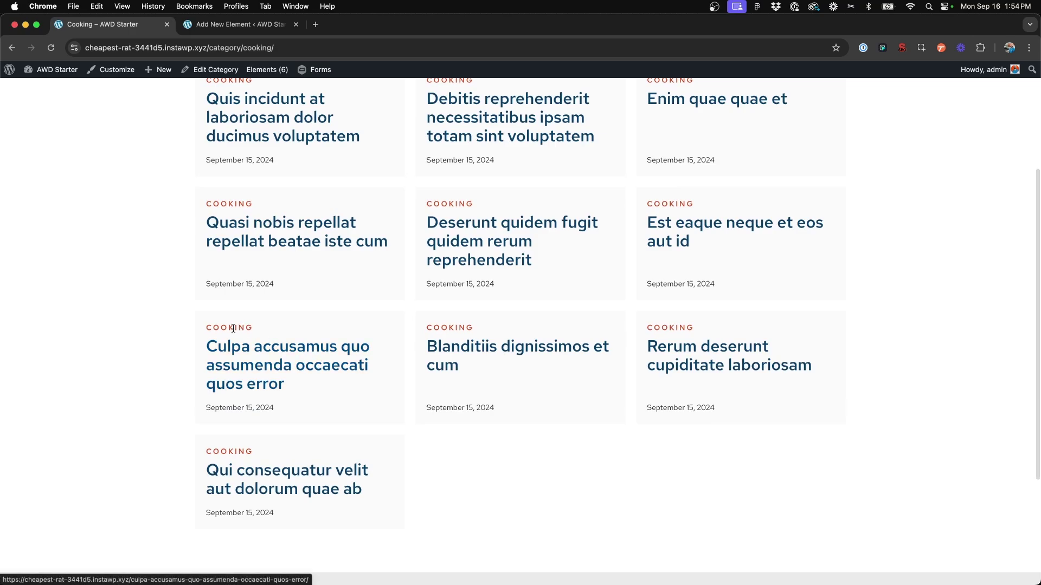
pyautogui.scroll(5, 213, 495)
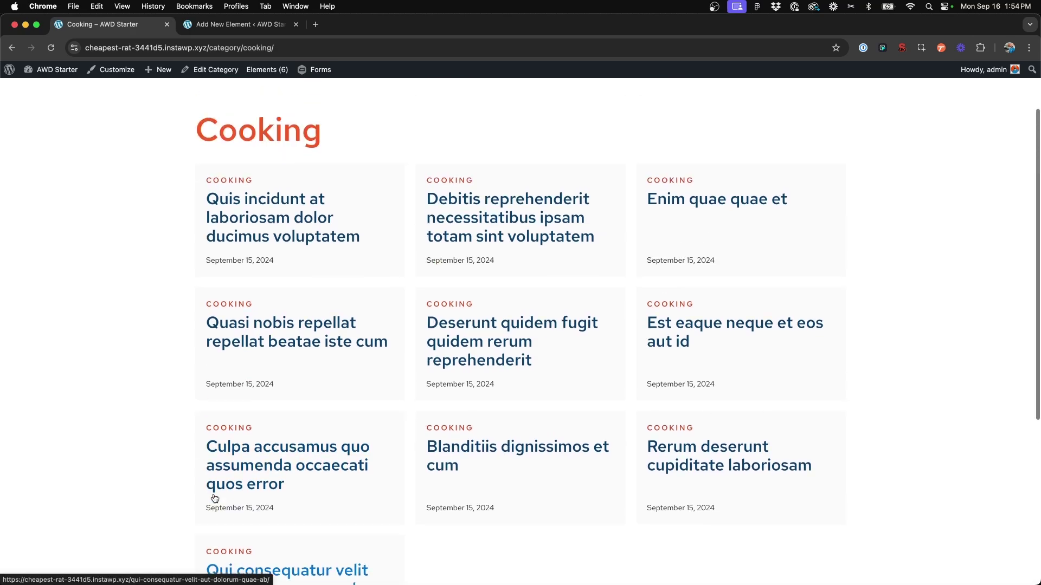
# Return to the live Blog page and open the Medical category archive from a post card to check its heading.
pyautogui.press('super+bracketleft')
pyautogui.scroll(-3, 488, 306)
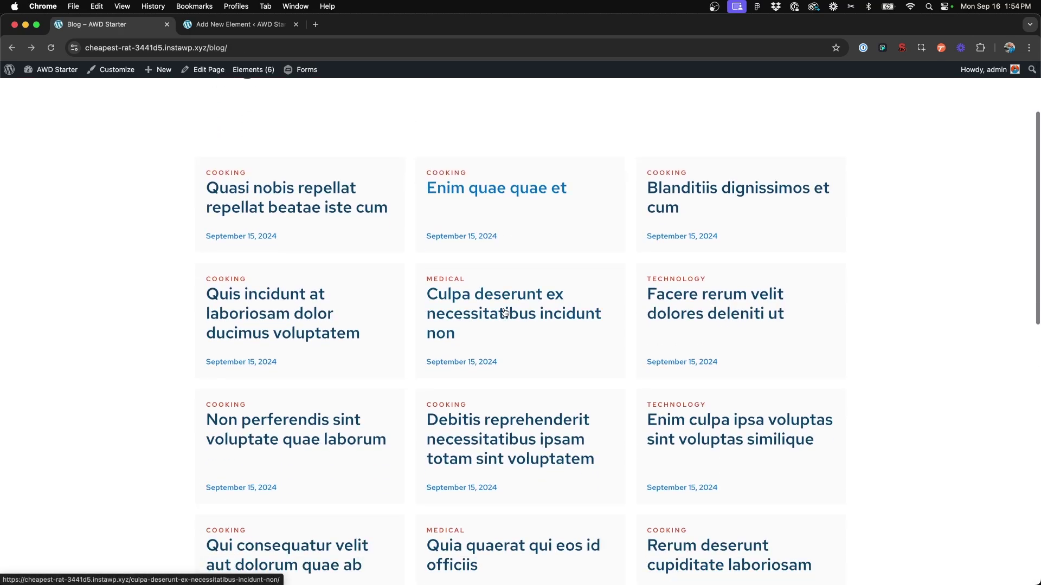
pyautogui.click(445, 280)
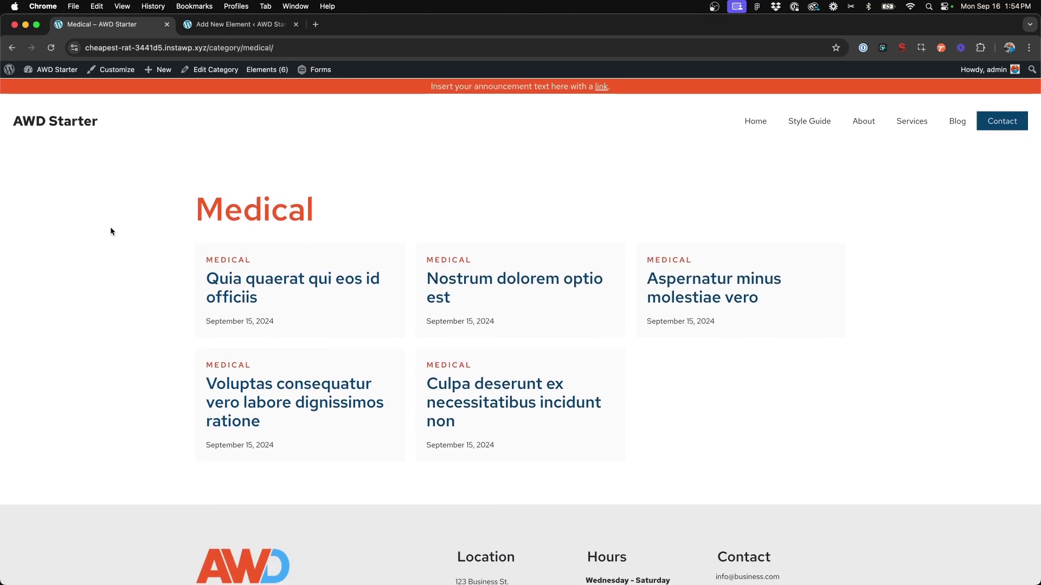
# Select the Query Loop in the Category Archive element and examine its query parameters and the number of previewed posts.
pyautogui.click(233, 26)
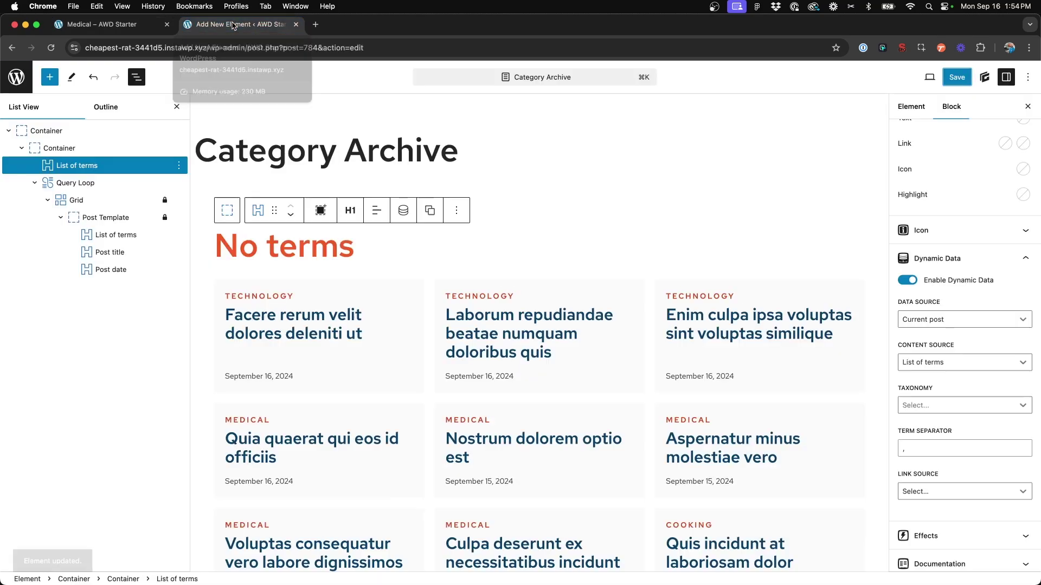
pyautogui.click(95, 185)
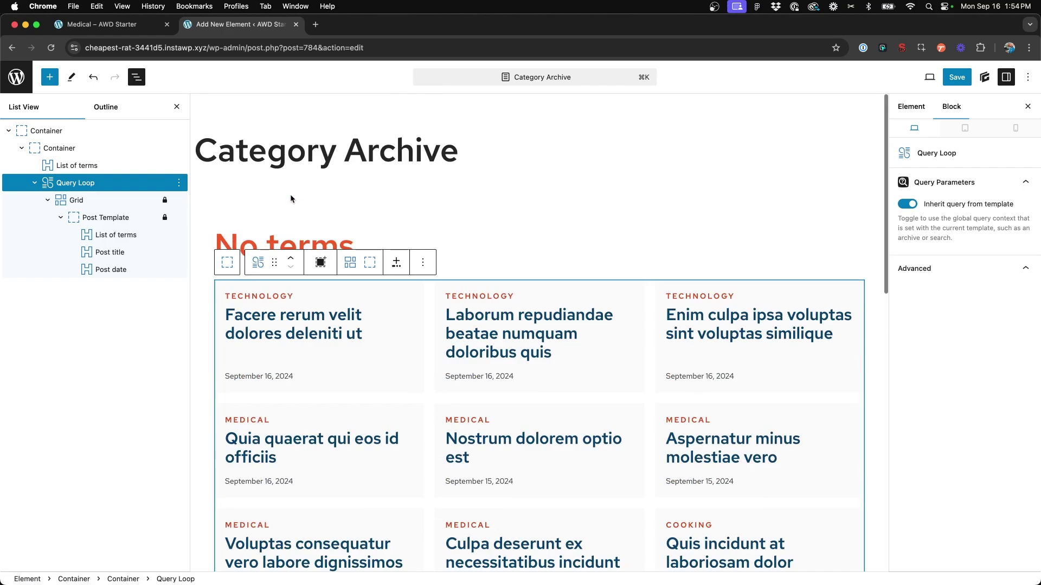
pyautogui.scroll(-2, 292, 277)
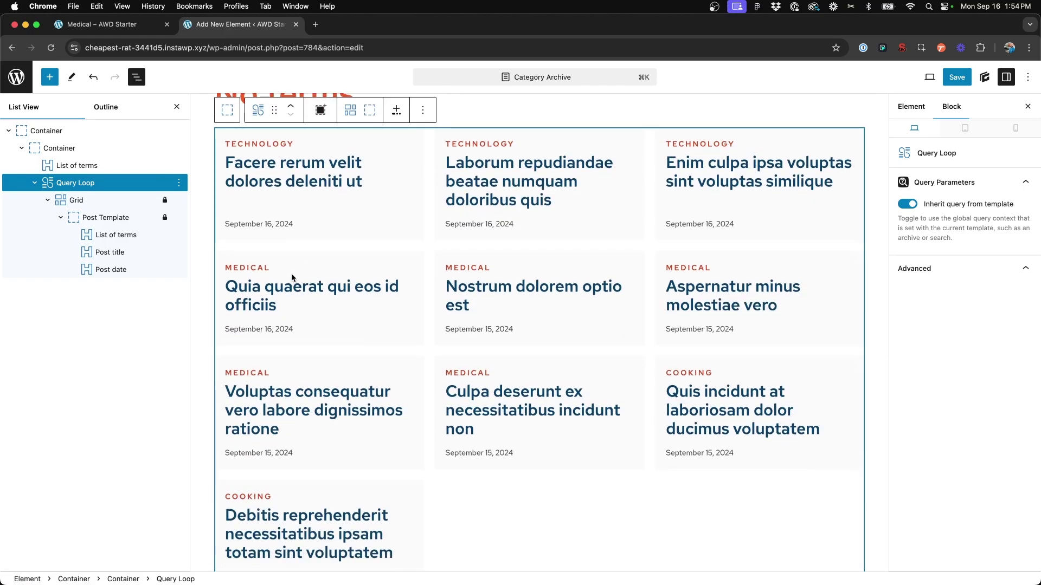
pyautogui.scroll(-2, 332, 302)
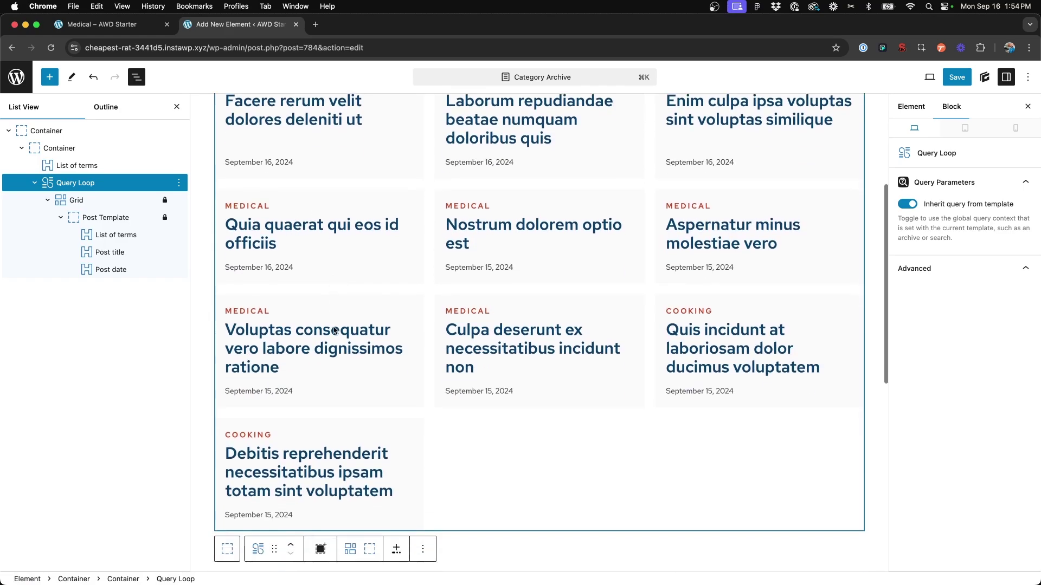
pyautogui.scroll(5, 293, 211)
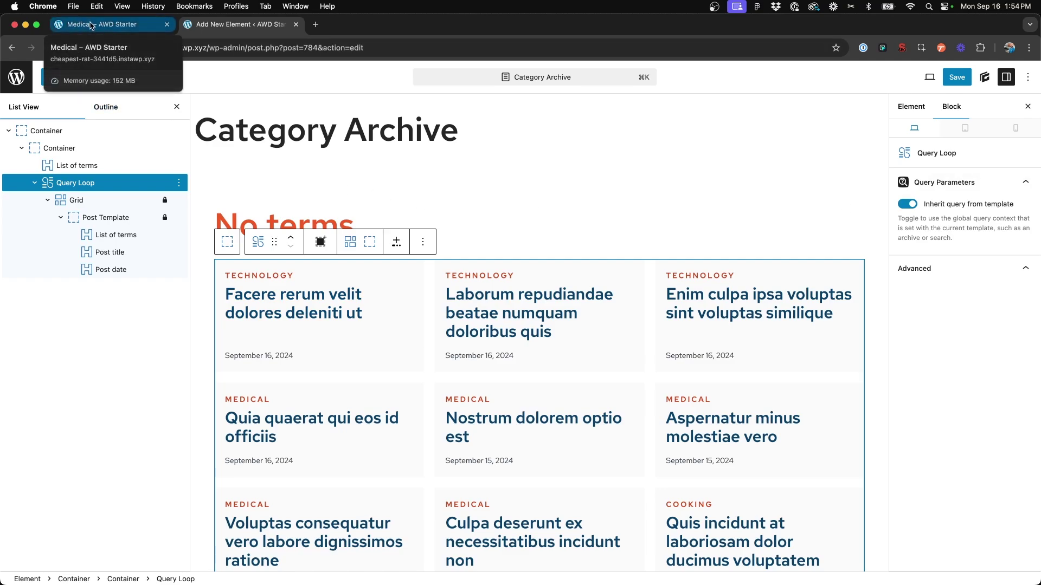
# Open the site's WordPress dashboard in a separate tab and go to the Reading settings.
pyautogui.click(91, 26)
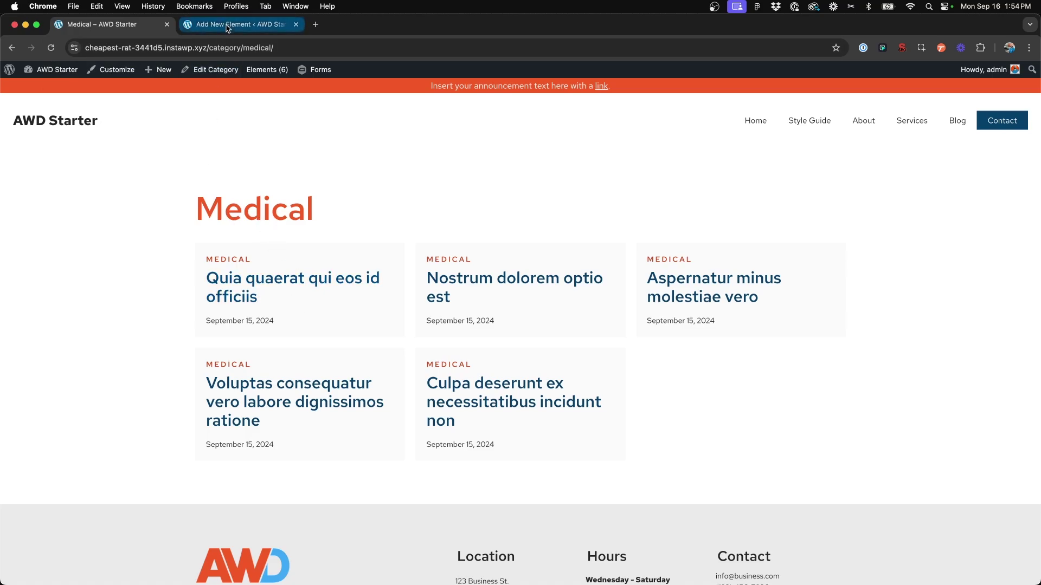
pyautogui.rightClick(51, 69)
pyautogui.click(86, 77)
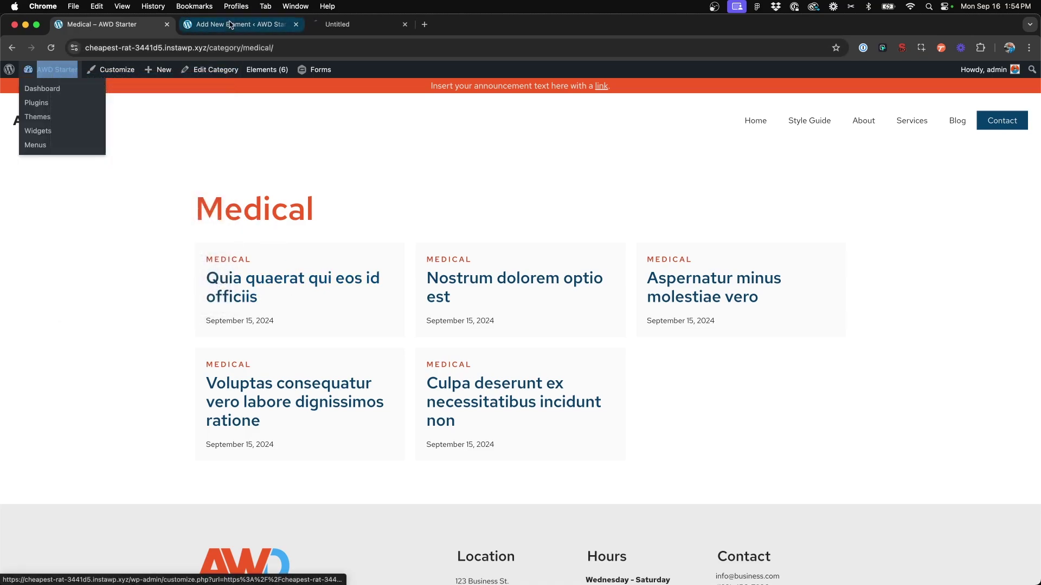
pyautogui.click(349, 20)
pyautogui.moveTo(28, 358)
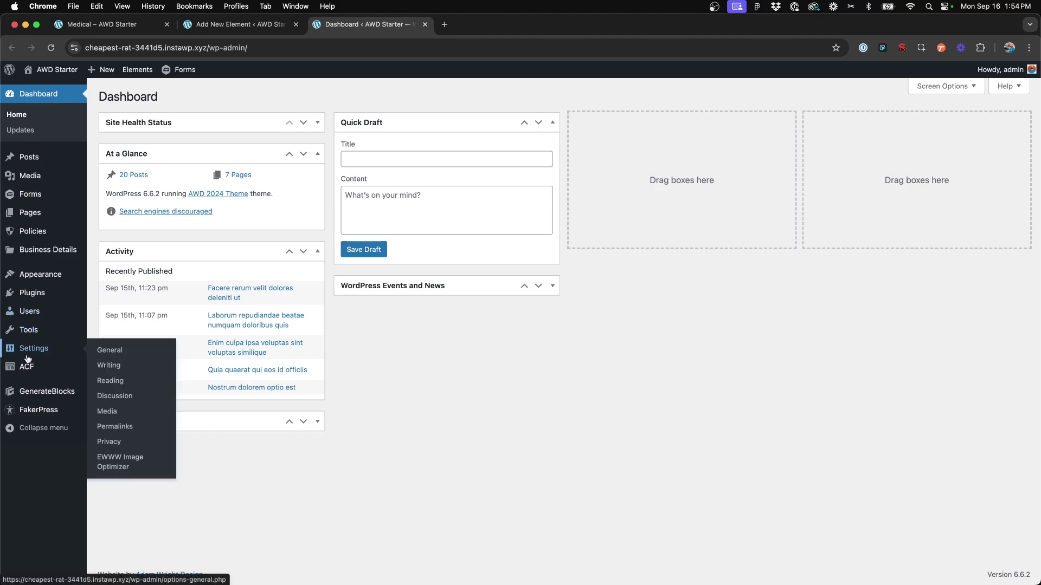
pyautogui.click(115, 382)
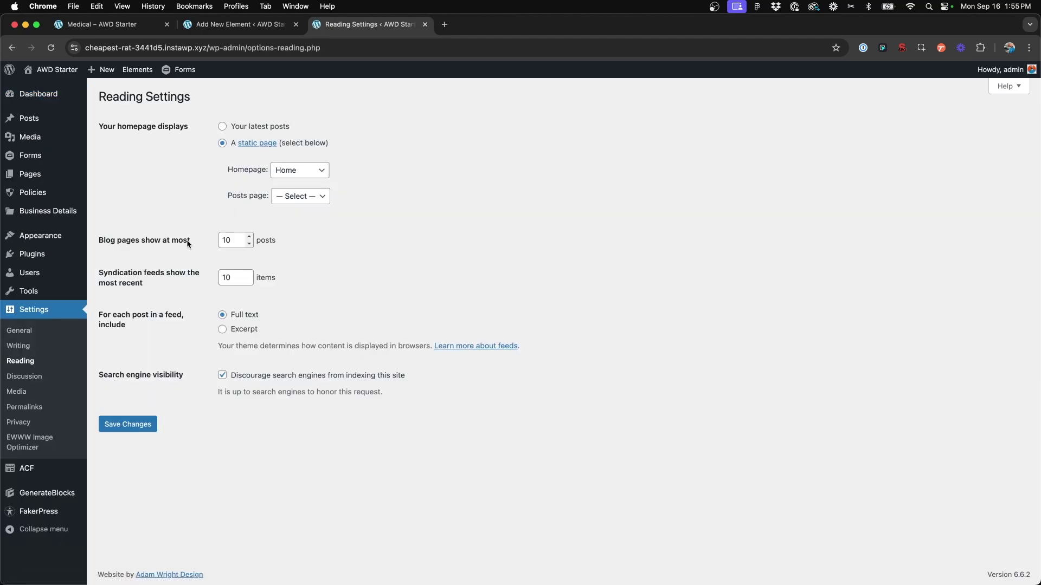
# Set blog pages to show at most 50 posts and save the changes.
pyautogui.doubleClick(230, 237)
pyautogui.write('50')
pyautogui.click(128, 424)
# View the live Cooking category archive and check how many posts its grid shows.
pyautogui.press('super+1')
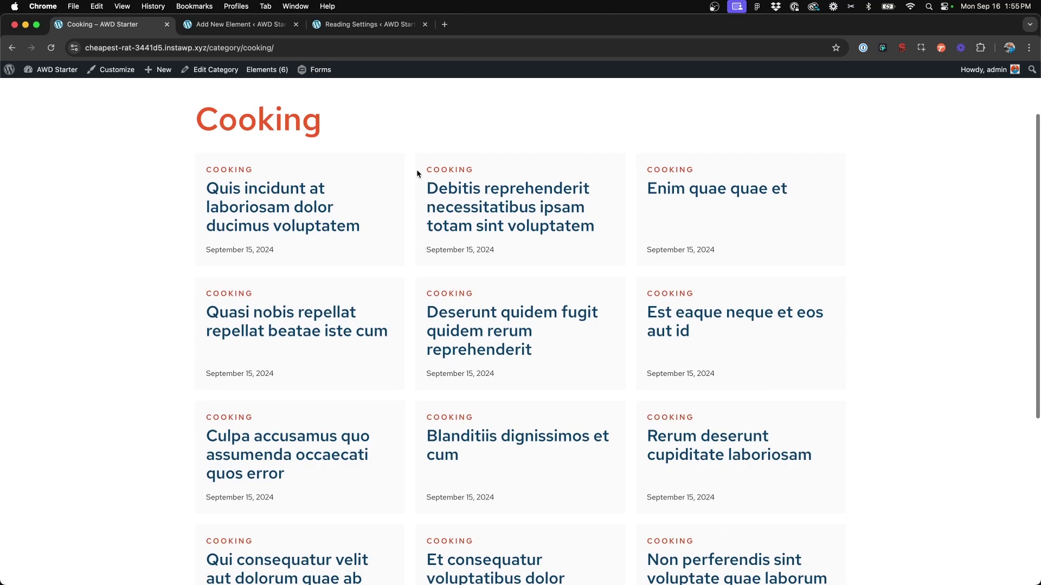
pyautogui.scroll(2, 297, 185)
pyautogui.scroll(-5, 306, 260)
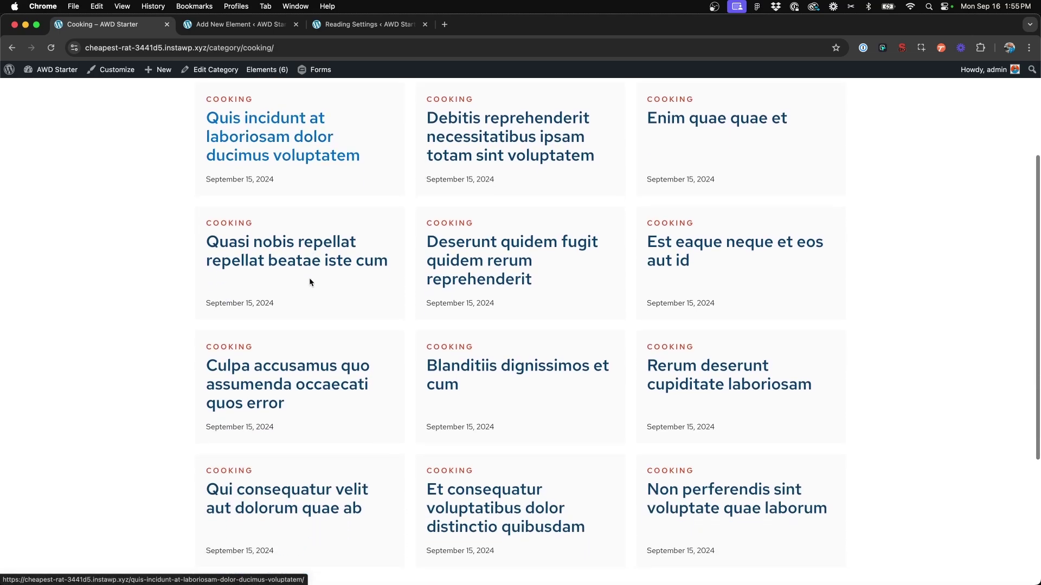
pyautogui.scroll(-3, 309, 281)
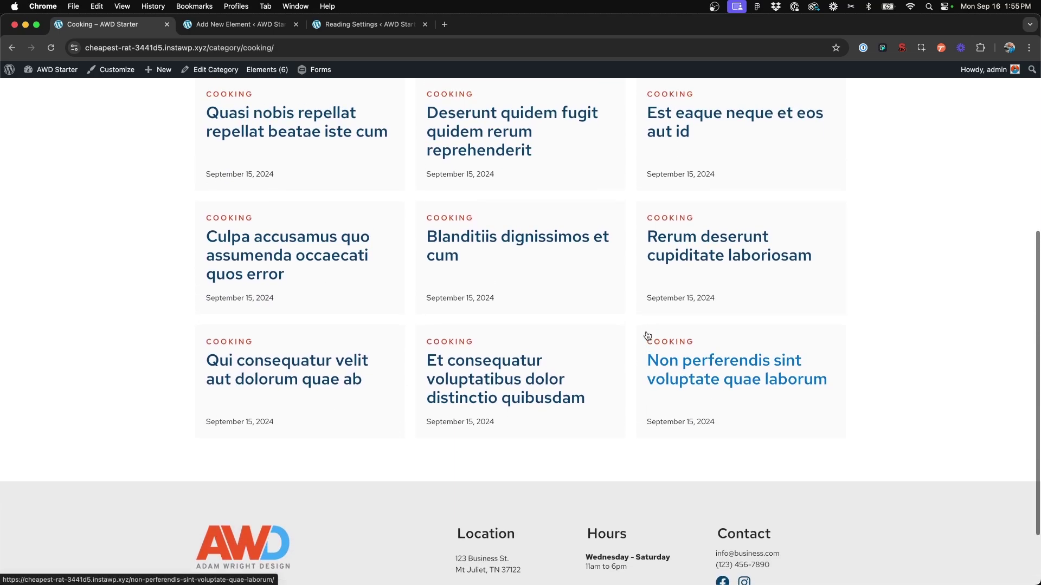
pyautogui.scroll(2, 623, 320)
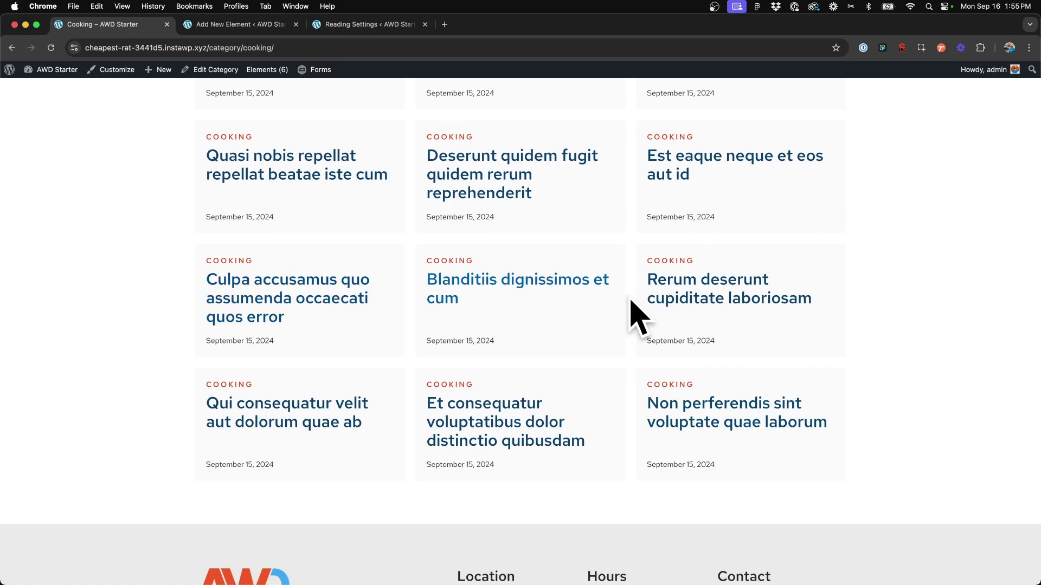
pyautogui.scroll(1, 337, 482)
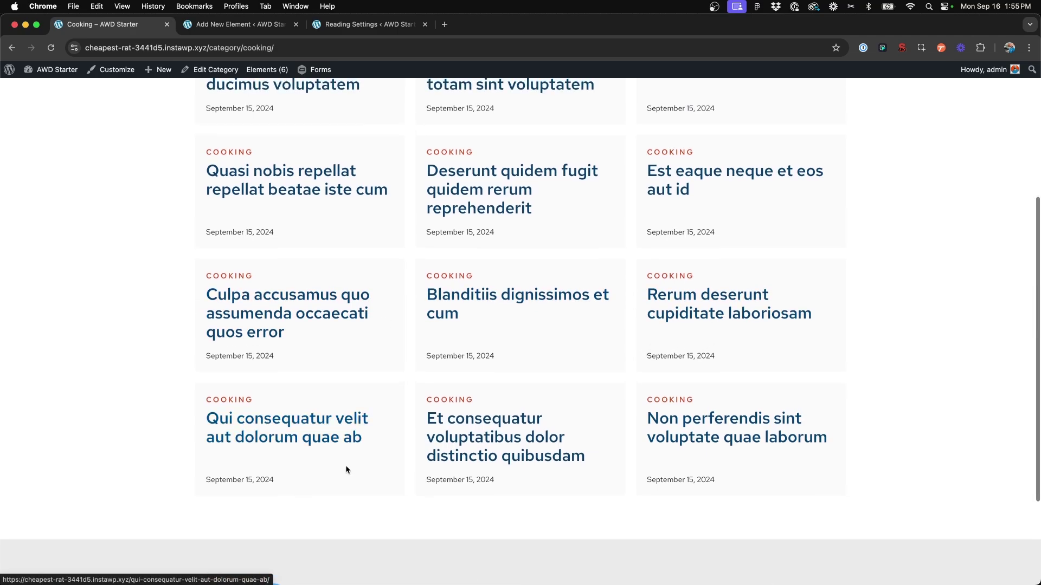
pyautogui.scroll(5, 271, 475)
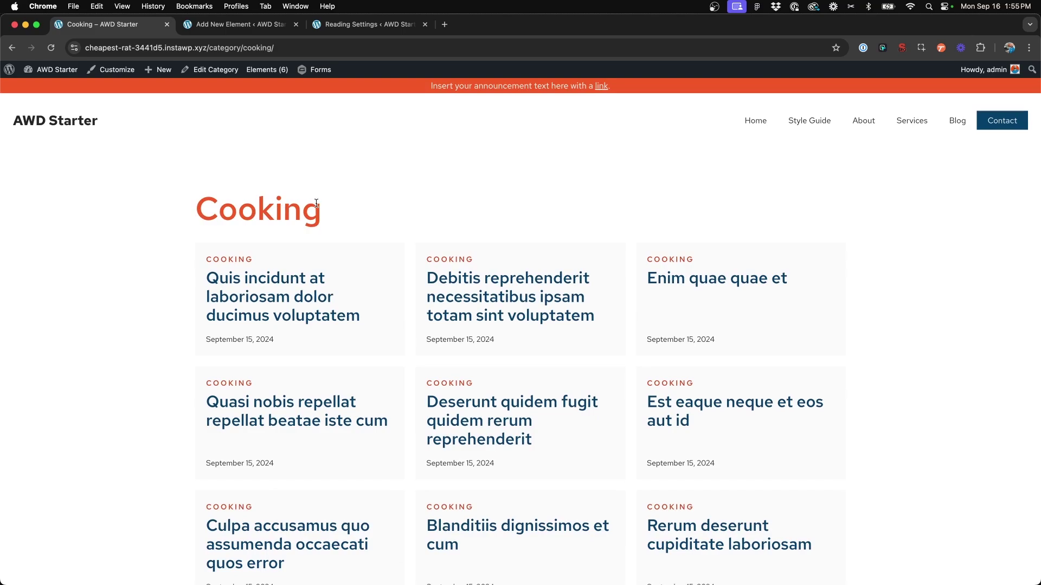
# Review the blog pages post limit in the Reading settings and compare it with the live Cooking archive's grid.
pyautogui.click(368, 25)
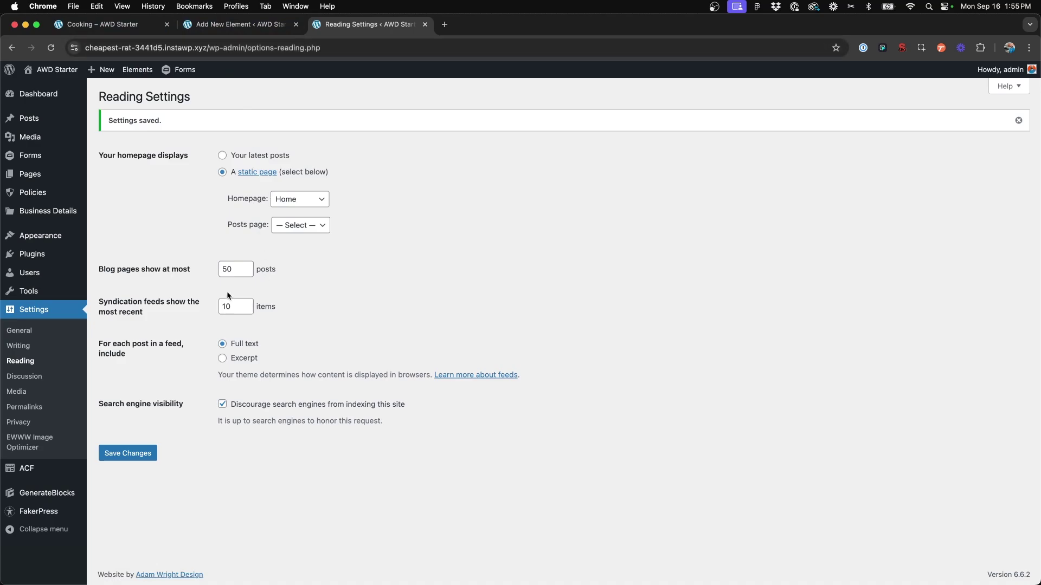
pyautogui.doubleClick(225, 269)
pyautogui.click(109, 24)
pyautogui.scroll(-6, 441, 326)
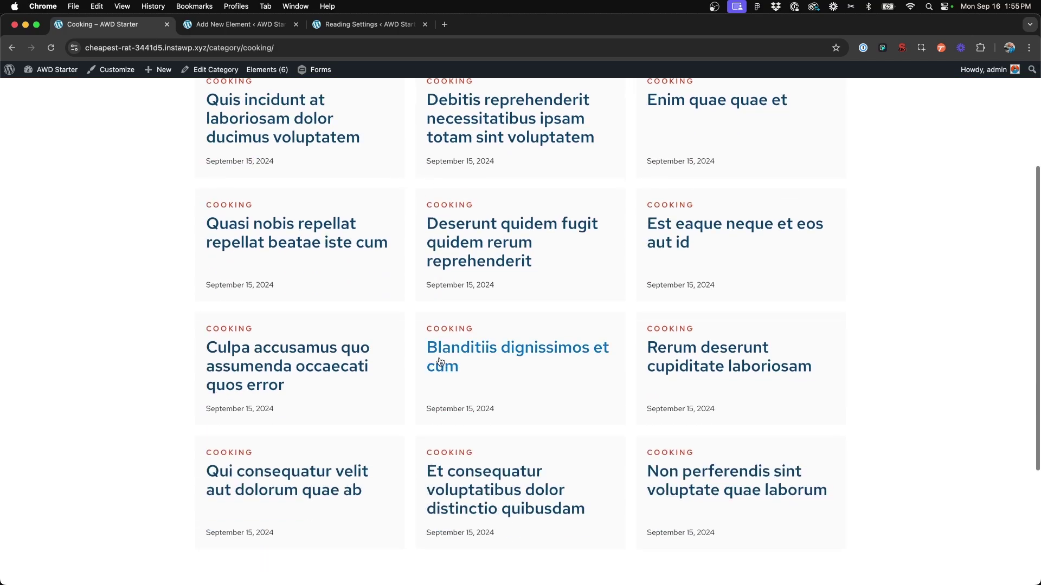
# Set blog pages to show at most 6 posts in the Reading settings and save the changes.
pyautogui.scroll(3, 531, 254)
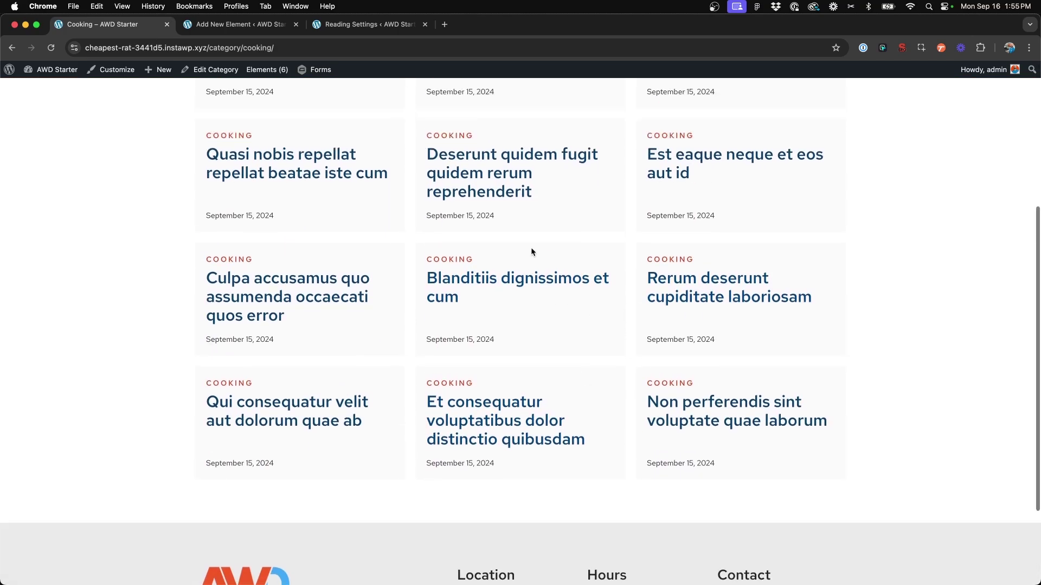
pyautogui.scroll(2, 532, 254)
pyautogui.scroll(-2, 531, 253)
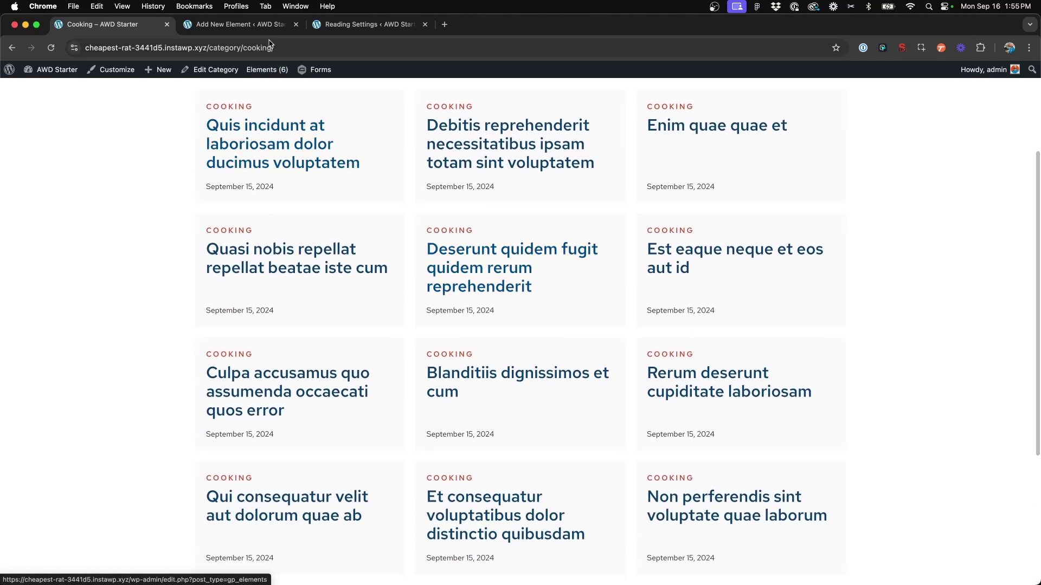
pyautogui.click(343, 22)
pyautogui.doubleClick(230, 265)
pyautogui.write('6')
pyautogui.click(125, 458)
# Reload the live Cooking category archive and check its post grid and the area beneath it for page navigation.
pyautogui.click(118, 27)
pyautogui.click(51, 47)
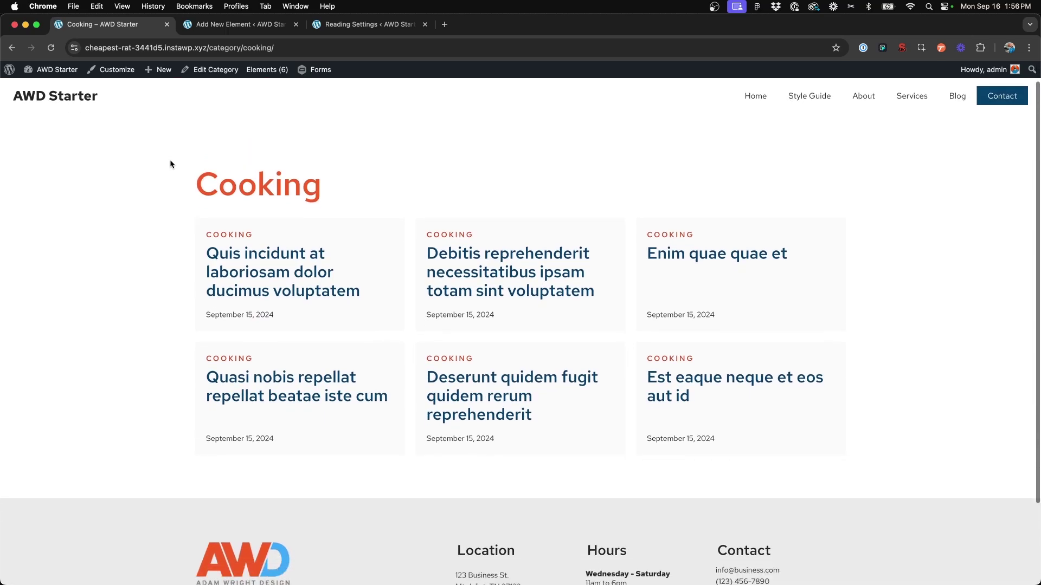
pyautogui.scroll(-2, 171, 164)
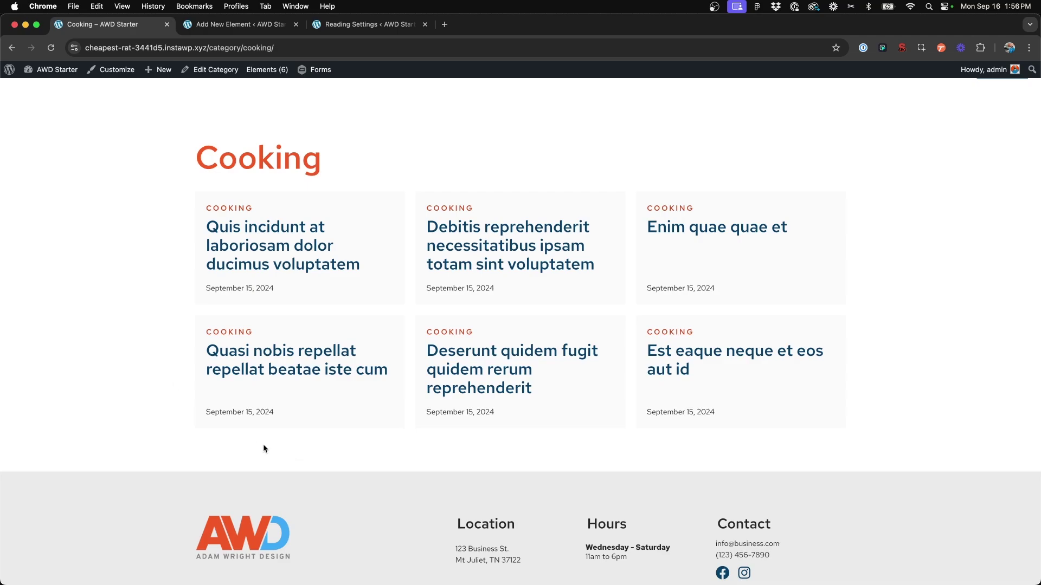
# Add pagination to the Query Loop in the Category Archive element and save the element.
pyautogui.click(239, 24)
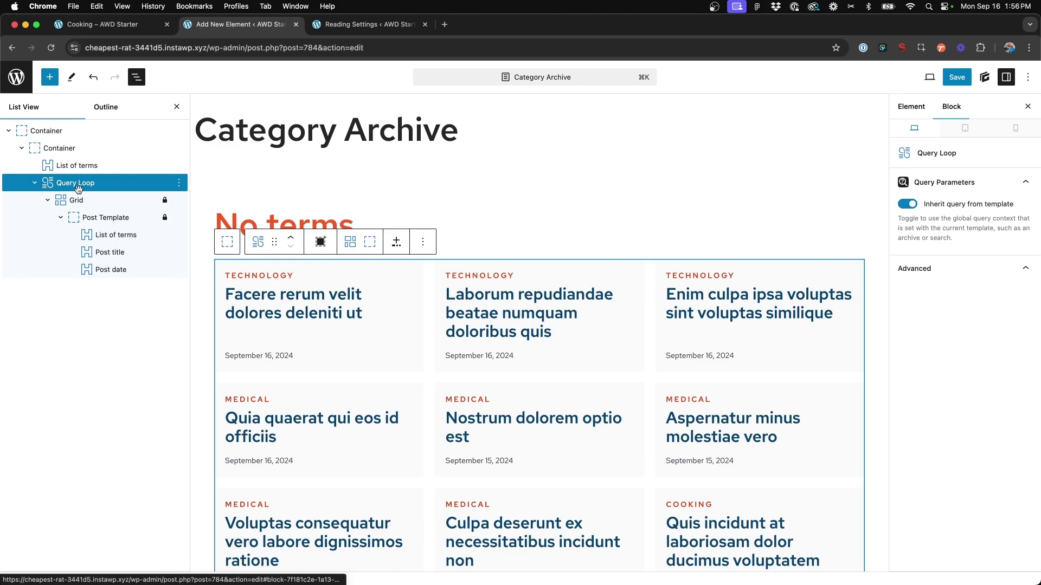
pyautogui.click(398, 248)
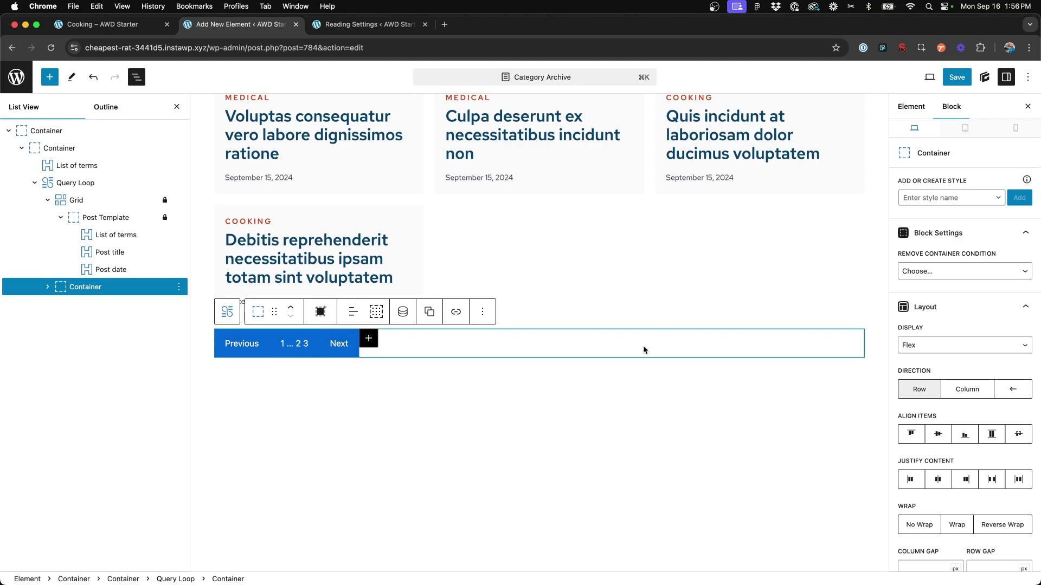
pyautogui.click(957, 77)
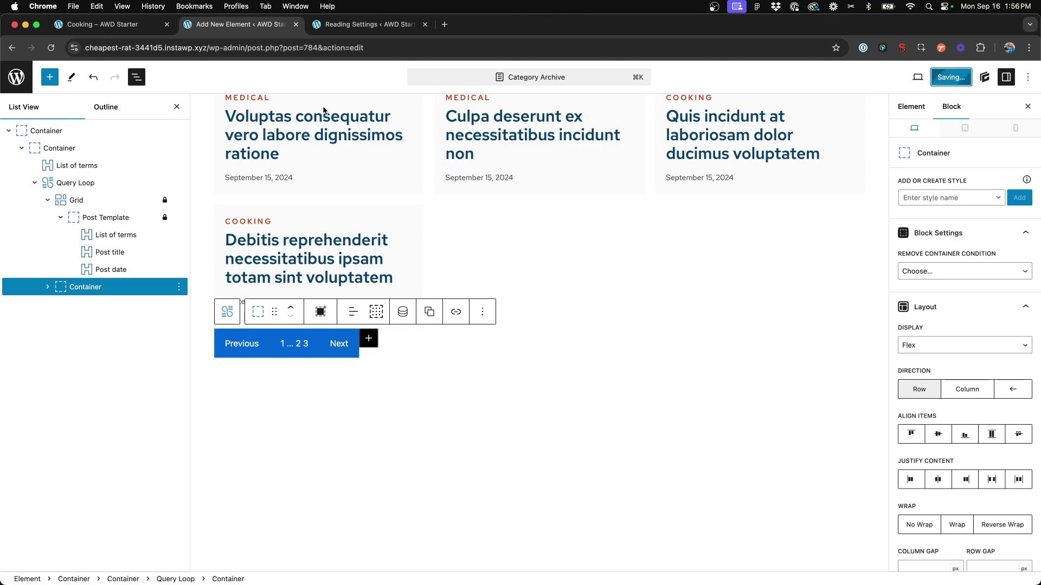
# Reload the live Cooking archive and test its pagination by going to page 2 and back to page 1.
pyautogui.click(119, 27)
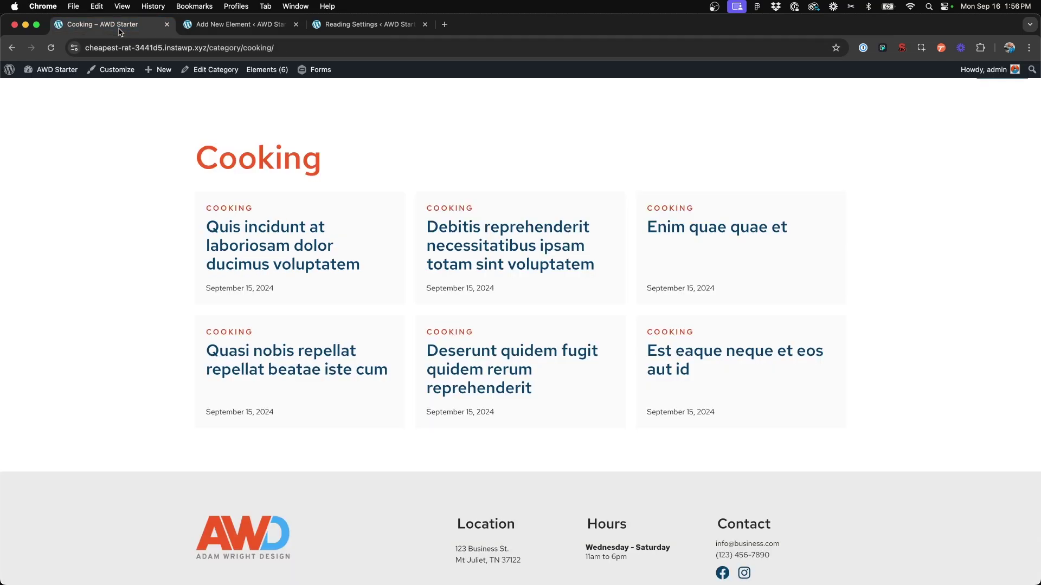
pyautogui.click(52, 48)
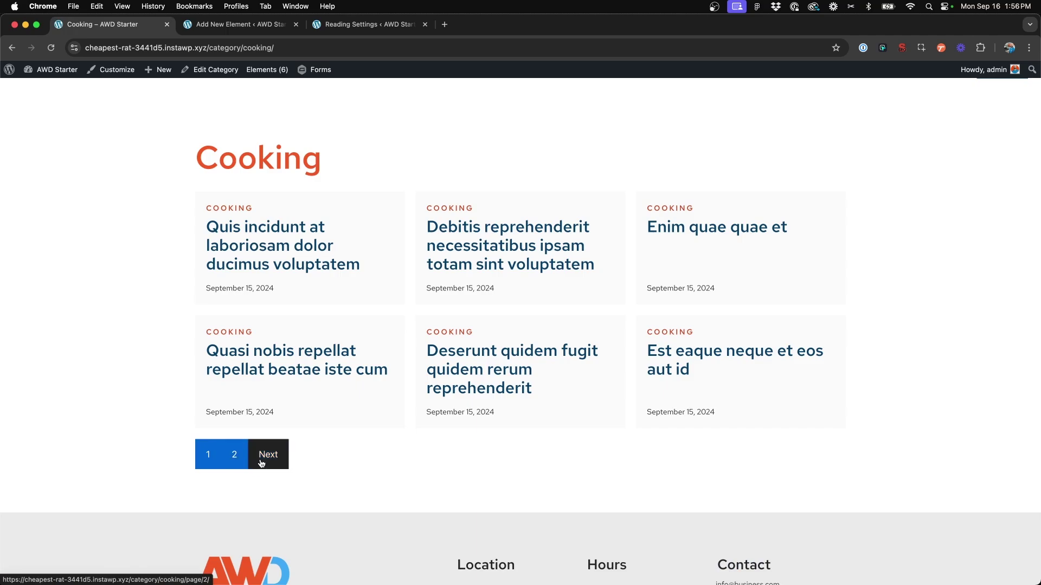
pyautogui.click(235, 464)
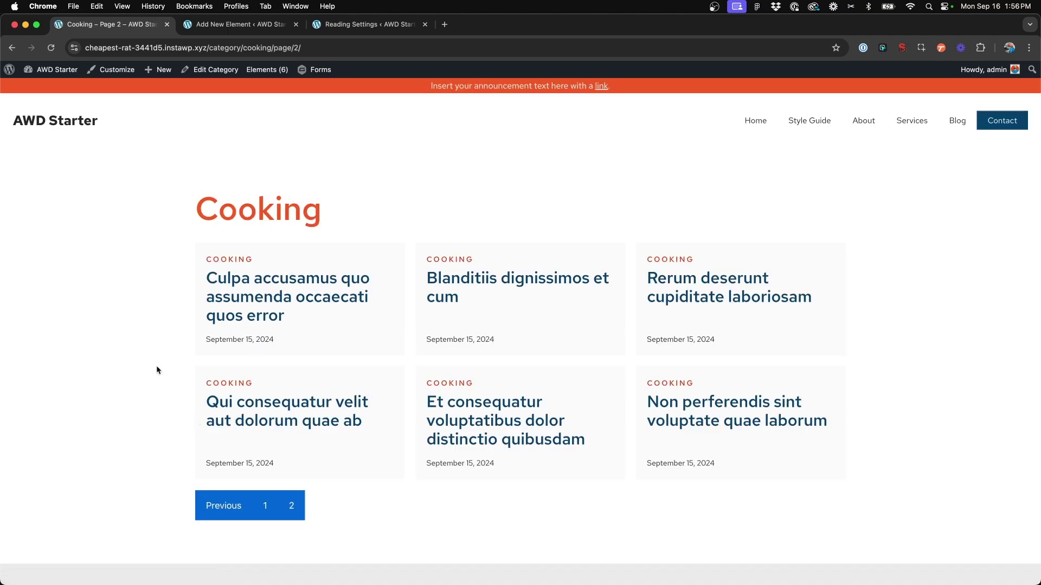
pyautogui.scroll(-2, 163, 369)
pyautogui.click(267, 448)
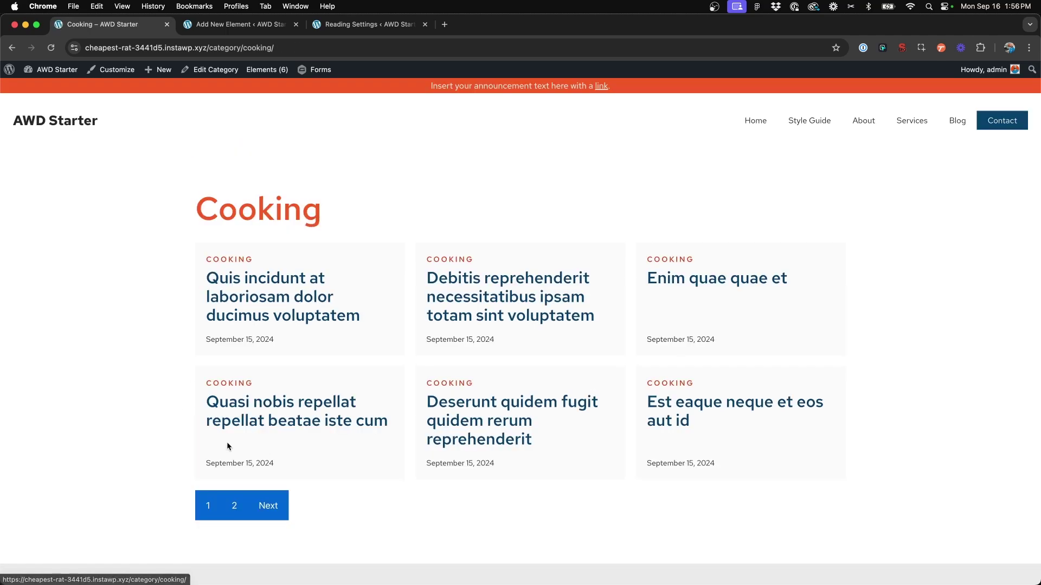
pyautogui.scroll(-2, 243, 450)
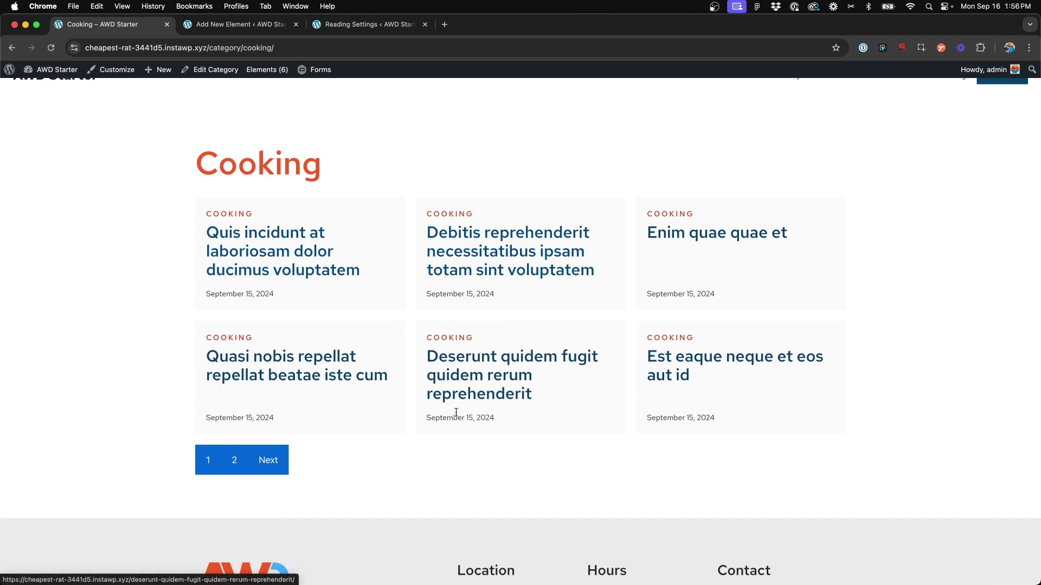
pyautogui.scroll(2, 99, 347)
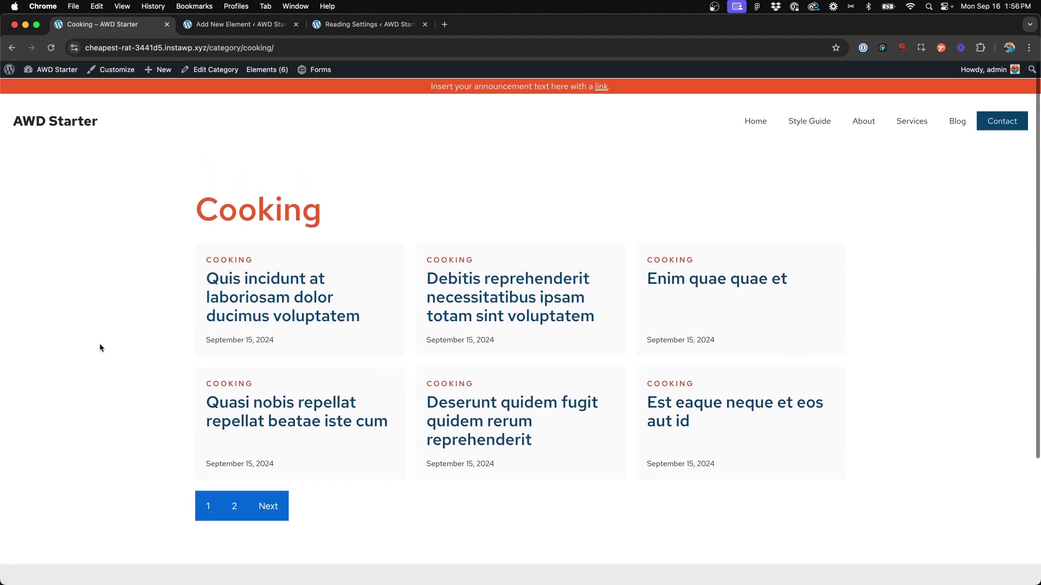